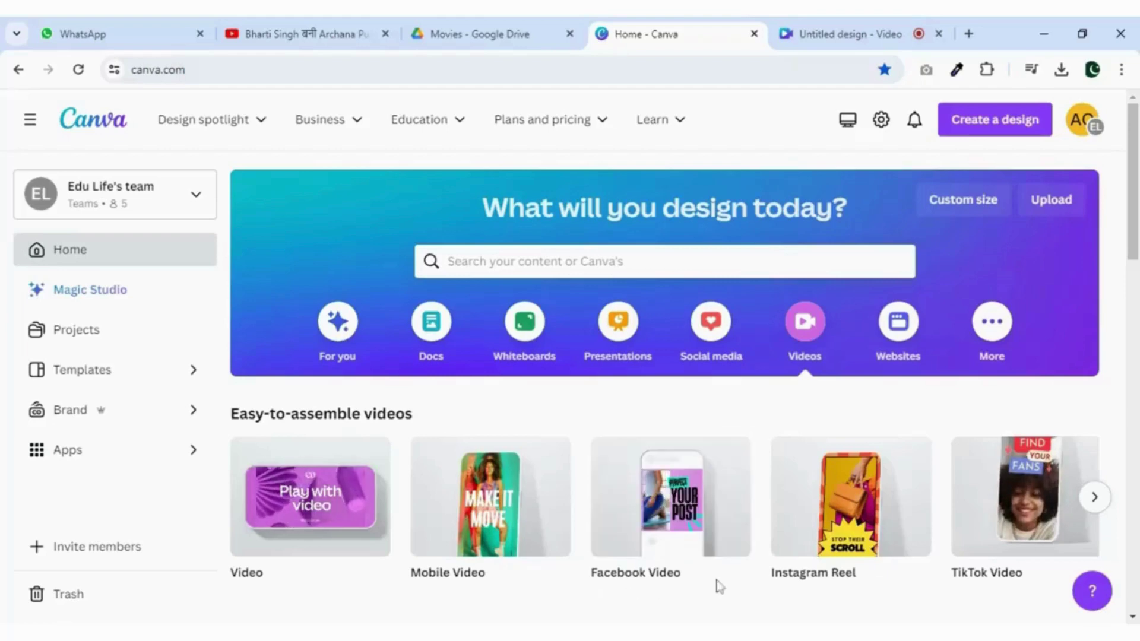
# - Search templates for 'certificate' and open the Certificate 29.7 × 21 cm template gallery
pyautogui.click(449, 261)
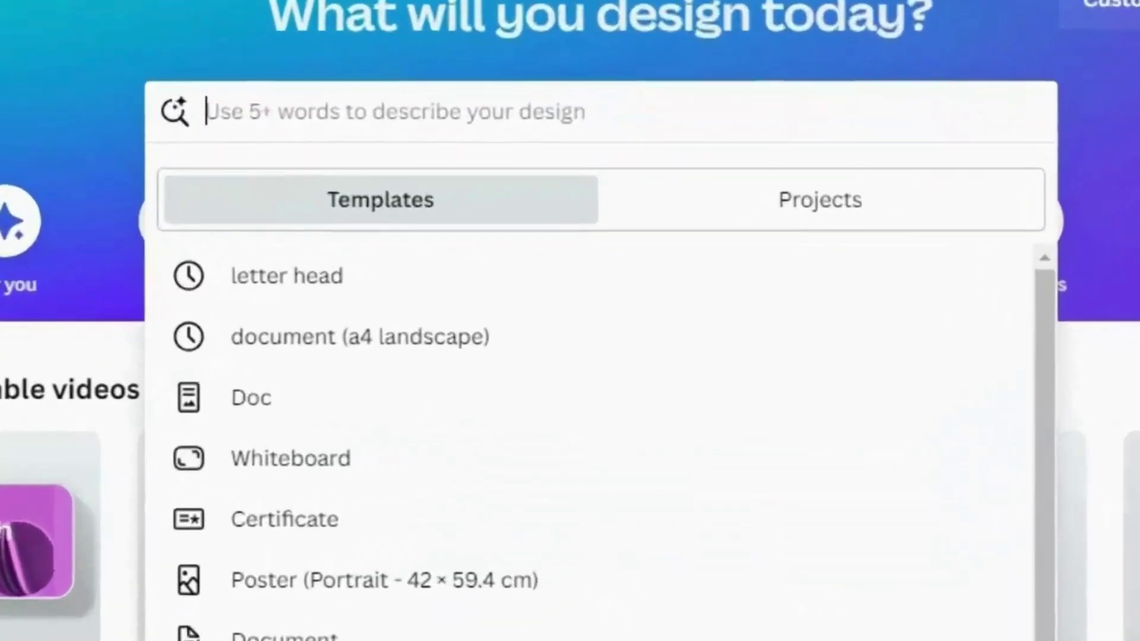
pyautogui.write('certi')
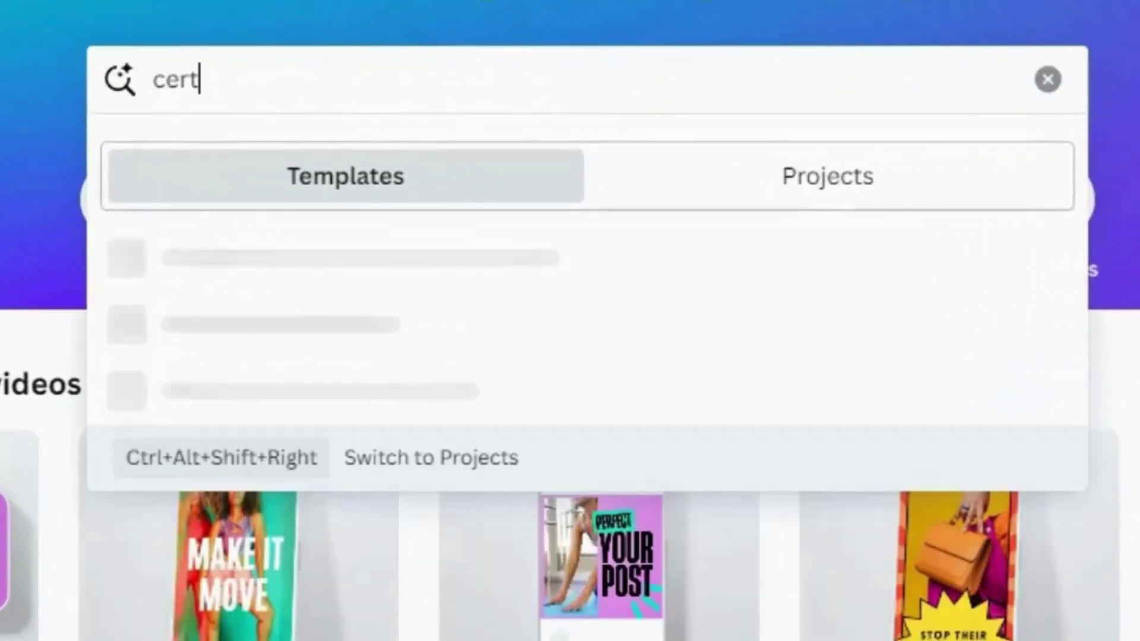
pyautogui.write('ficate')
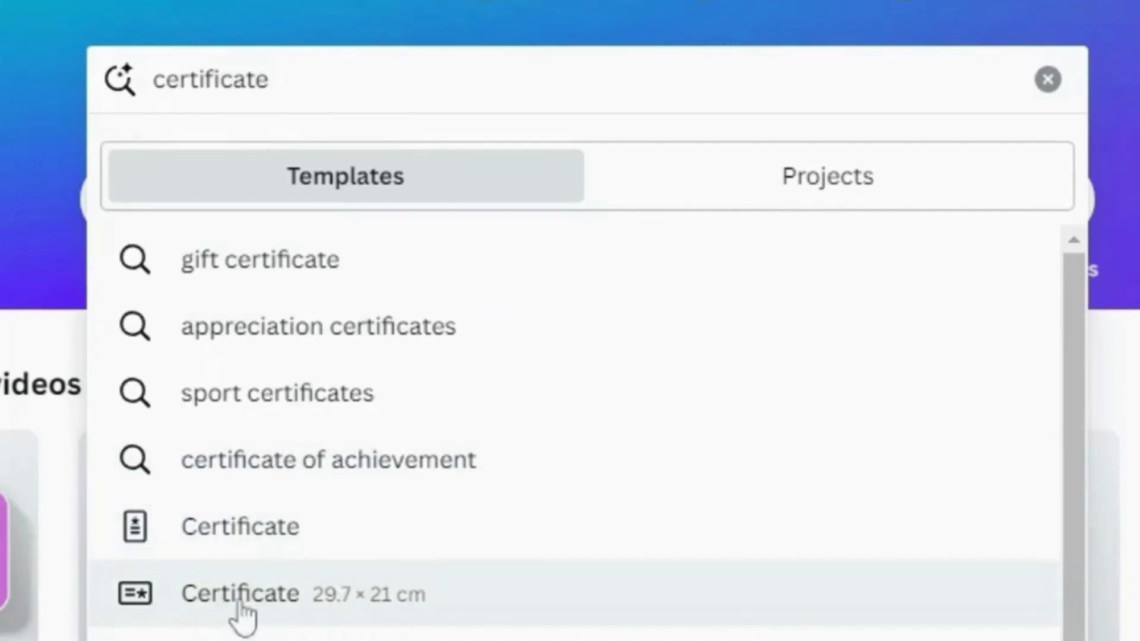
pyautogui.click(241, 603)
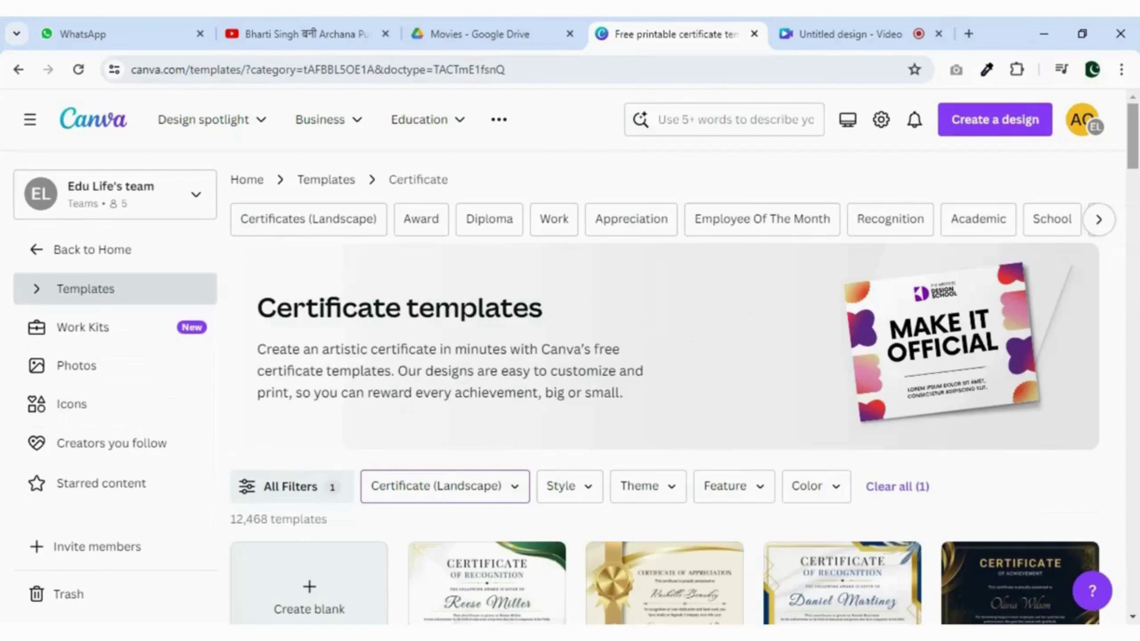
# - Browse the certificate grid and open the Blue Professional Certificate of Completion template
pyautogui.scroll(-9, 1135, 220)
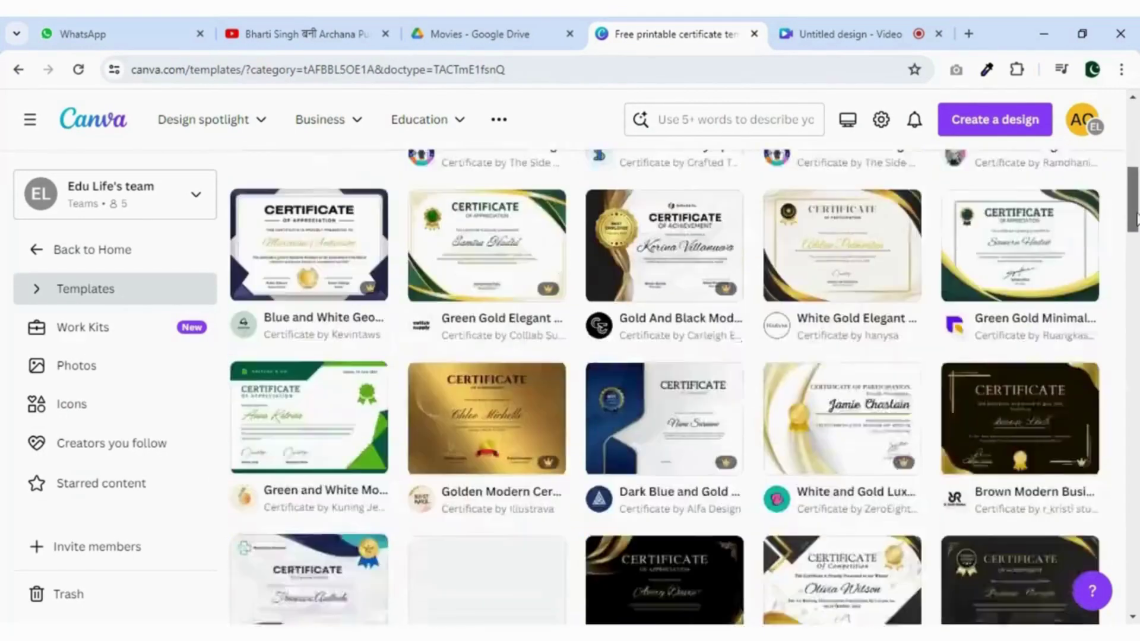
pyautogui.scroll(-8, 1135, 220)
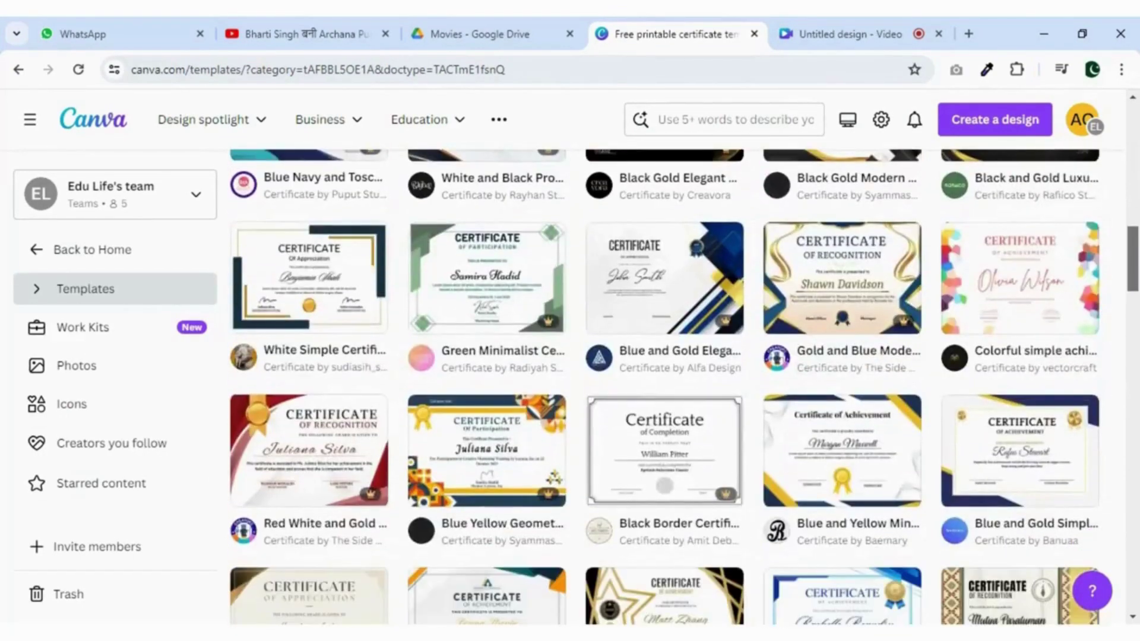
pyautogui.scroll(-8, 677, 385)
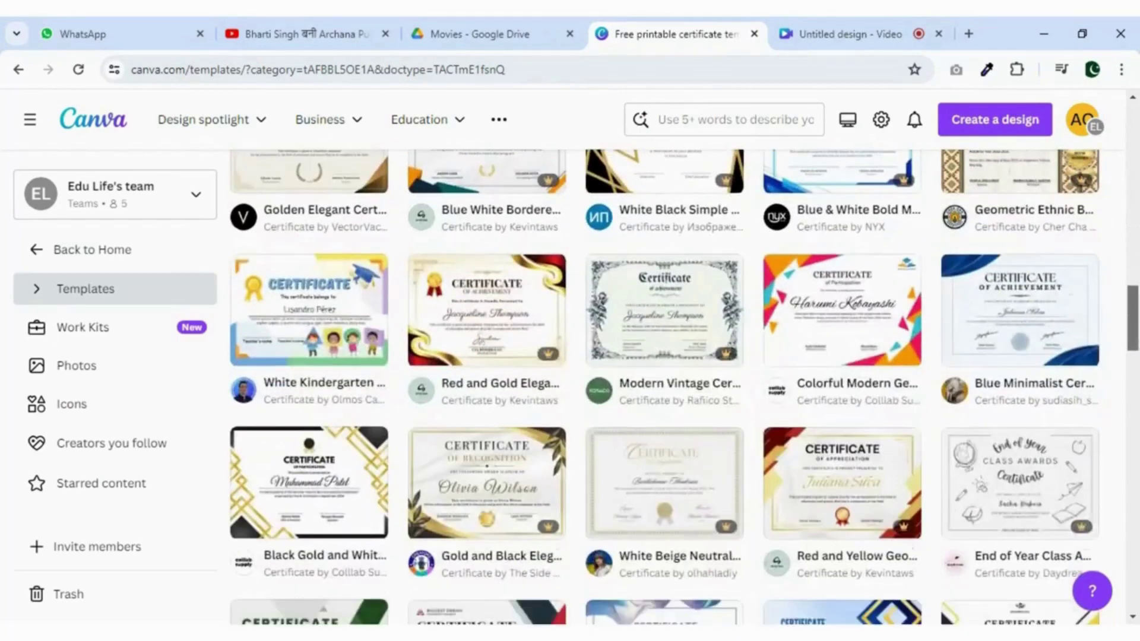
pyautogui.scroll(-8, 1135, 444)
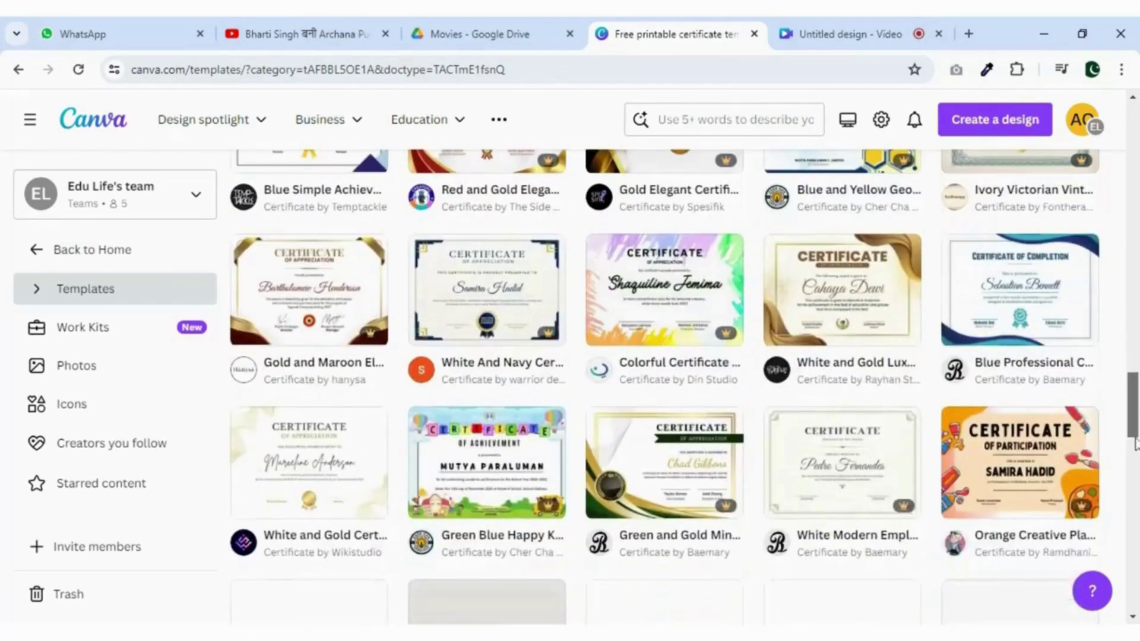
pyautogui.scroll(-5, 1135, 444)
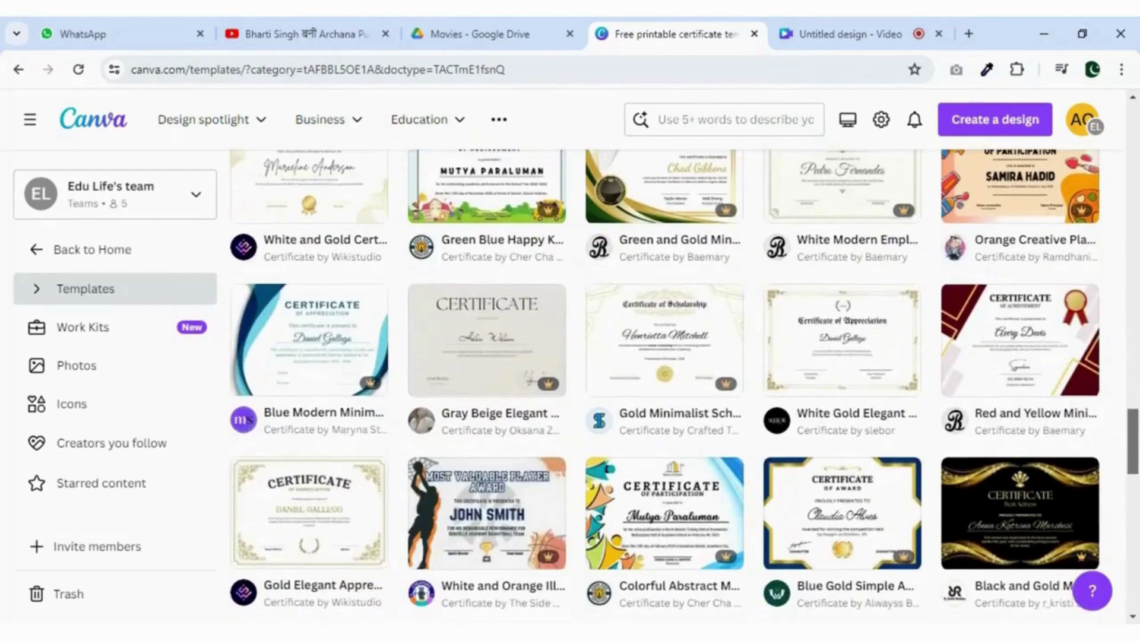
pyautogui.scroll(7, 683, 386)
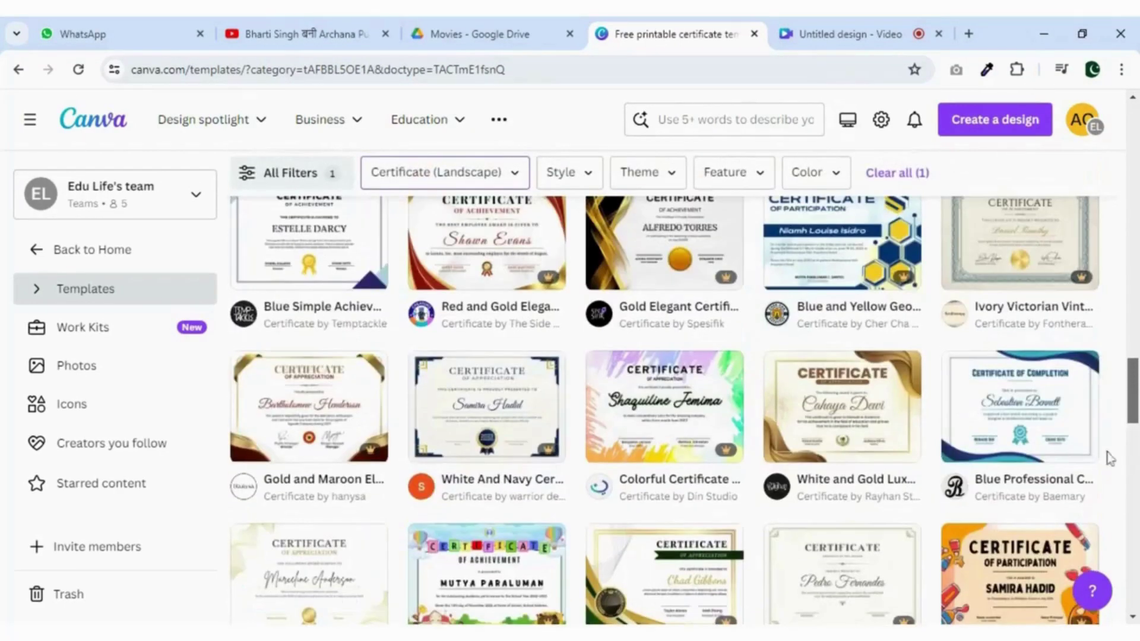
pyautogui.click(1011, 419)
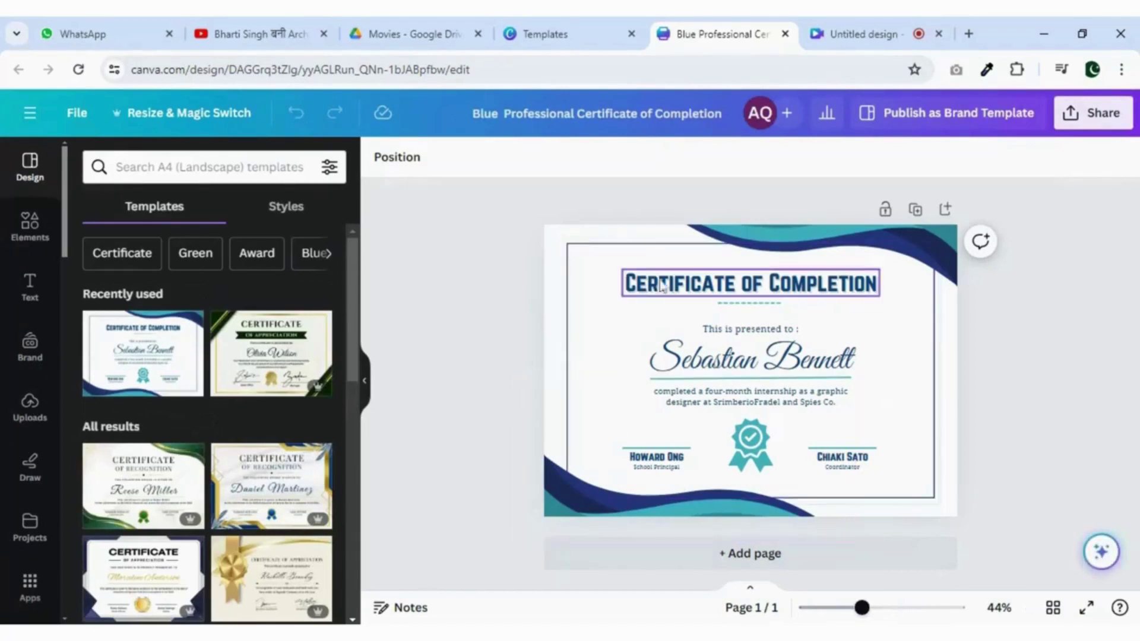
# - Customize the template and inspect its title, 'This is presented to' line, recipient name, paragraph and border
pyautogui.click(893, 607)
pyautogui.click(750, 311)
pyautogui.click(750, 311)
pyautogui.doubleClick(801, 380)
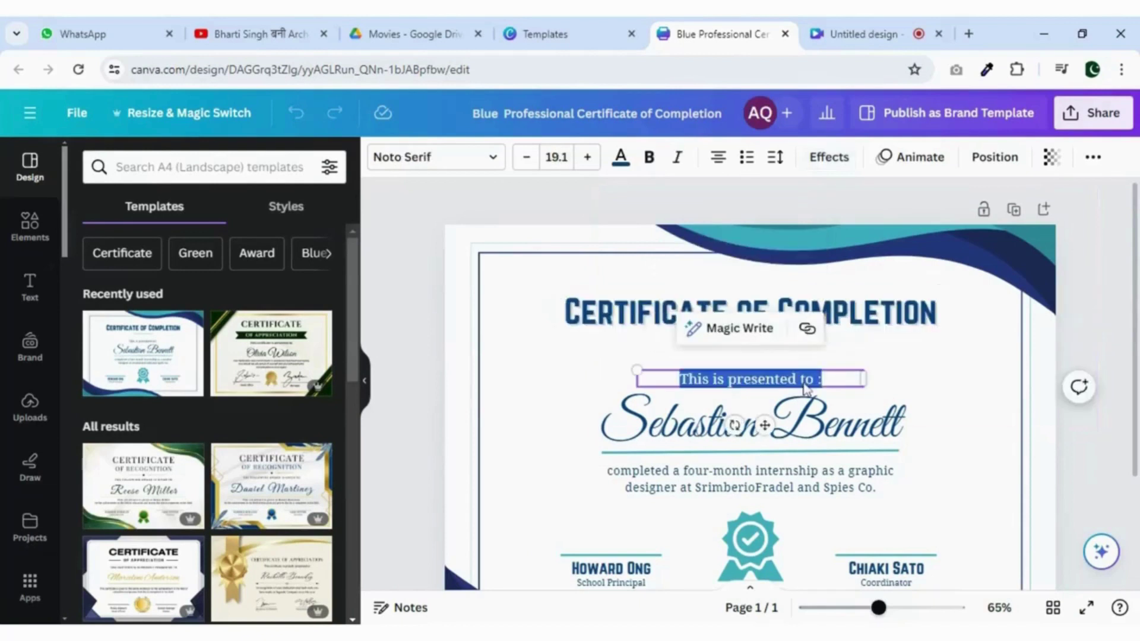
pyautogui.click(750, 422)
pyautogui.click(751, 421)
pyautogui.doubleClick(750, 478)
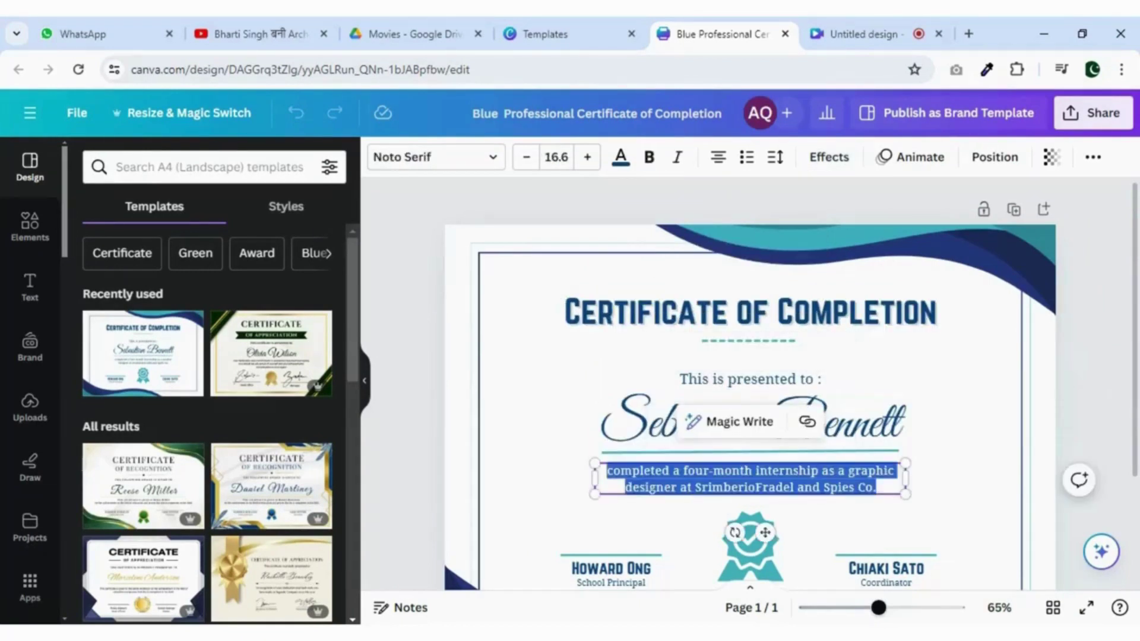
pyautogui.scroll(-2, 980, 457)
pyautogui.click(983, 432)
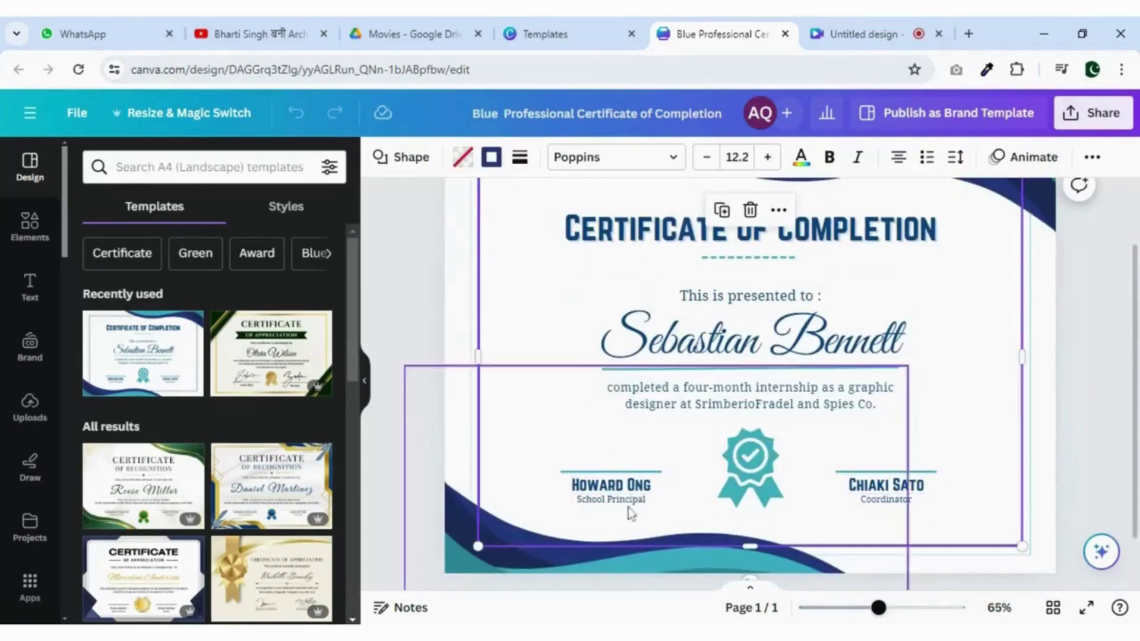
pyautogui.scroll(-2, 592, 533)
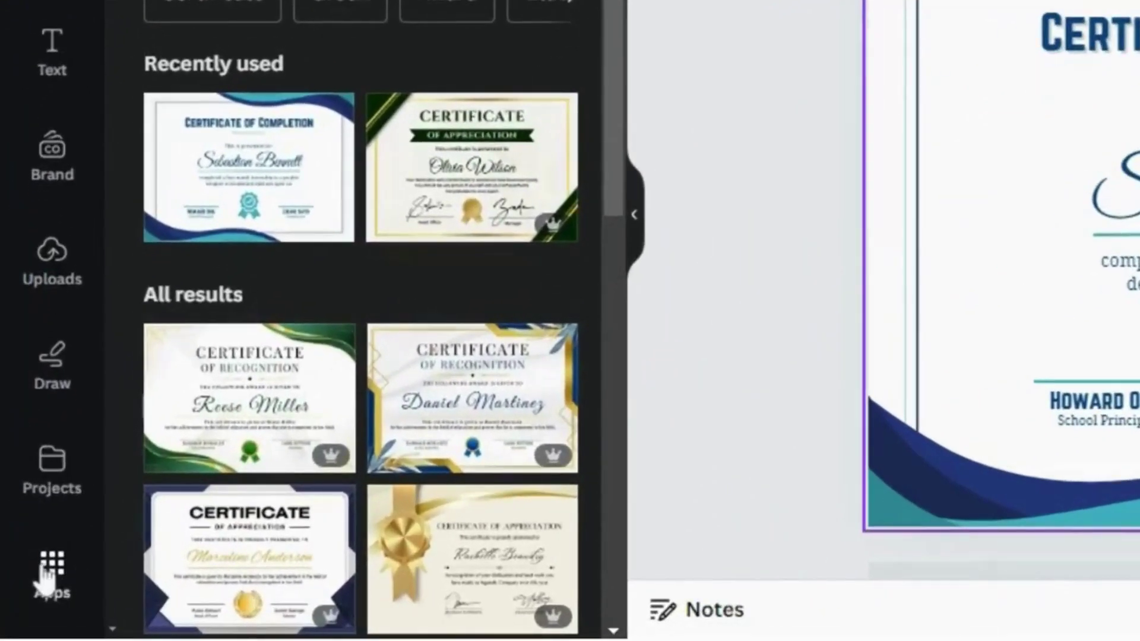
# - Launch the Bulk create app from the Apps panel's More from Canva section
pyautogui.click(51, 585)
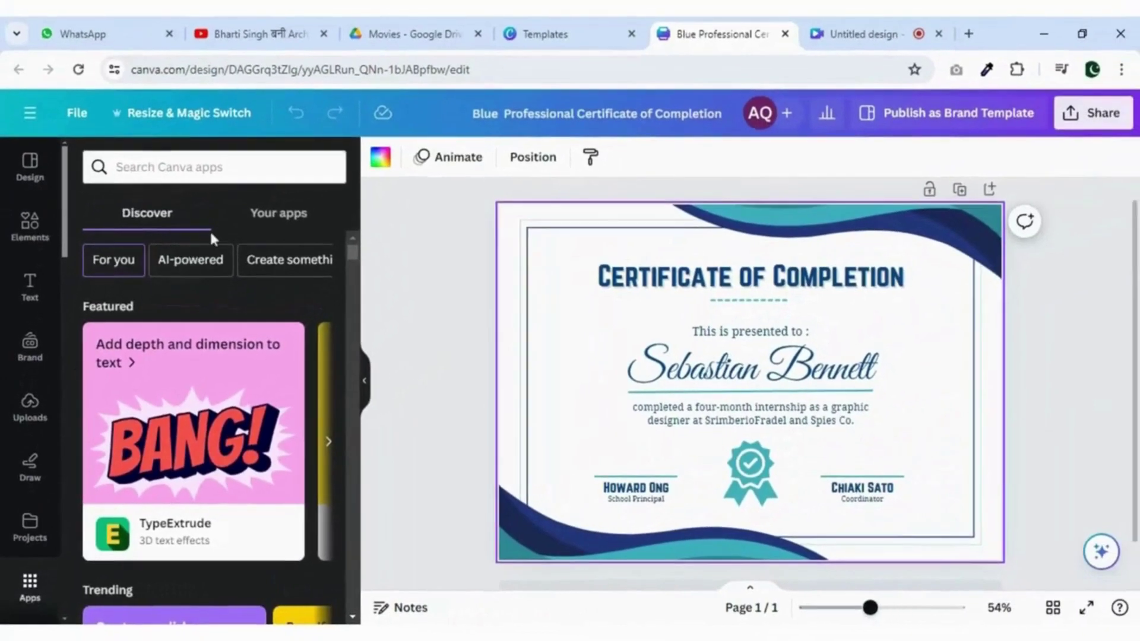
pyautogui.moveTo(351, 257); pyautogui.dragTo(356, 289)
pyautogui.scroll(3, 350, 297)
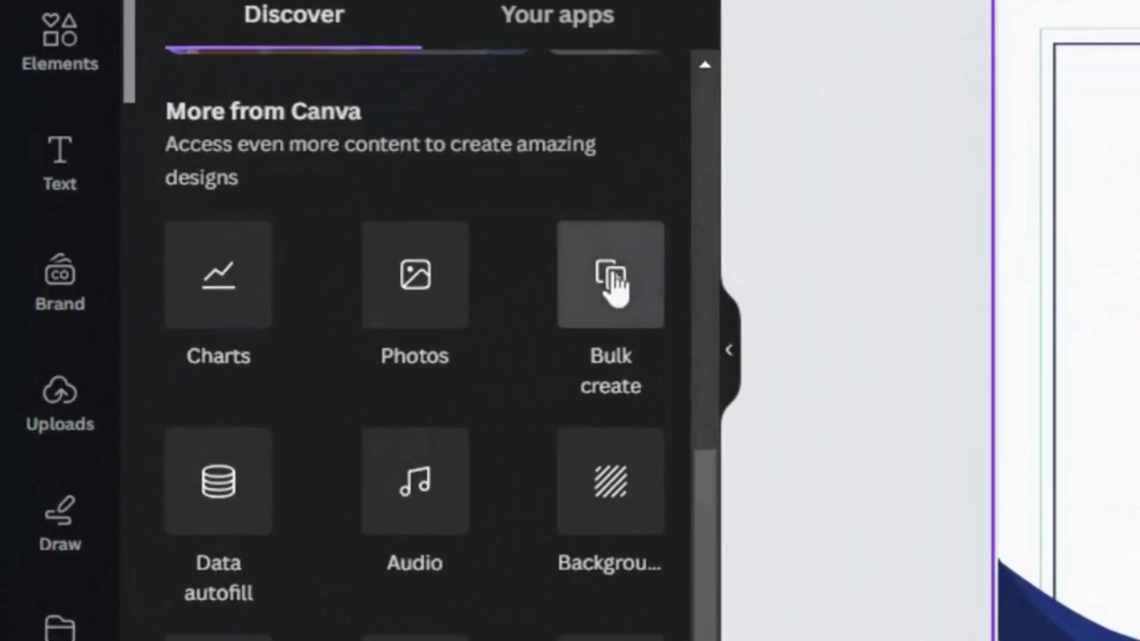
pyautogui.click(333, 340)
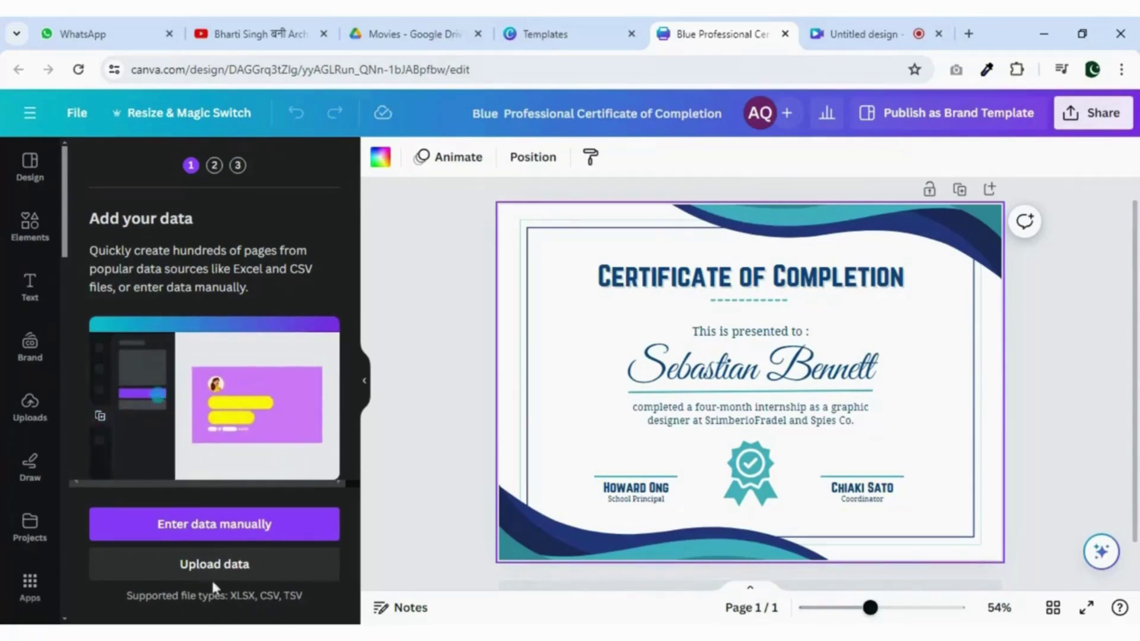
# - Choose manual data entry and add a text column and an image column, leaving the image empty
pyautogui.click(229, 532)
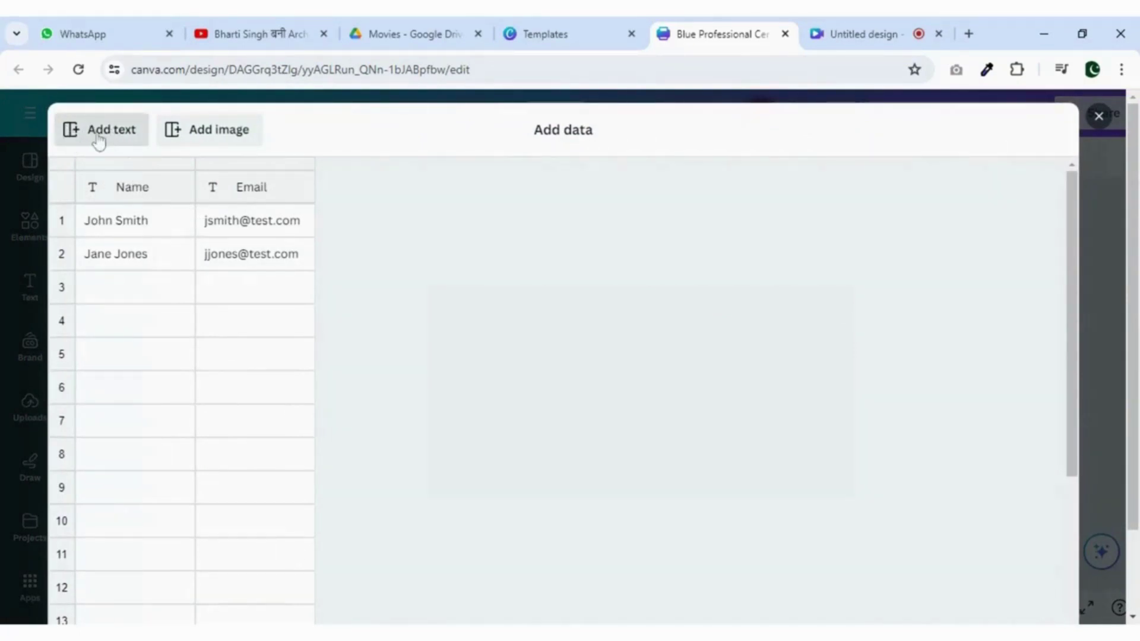
pyautogui.click(85, 141)
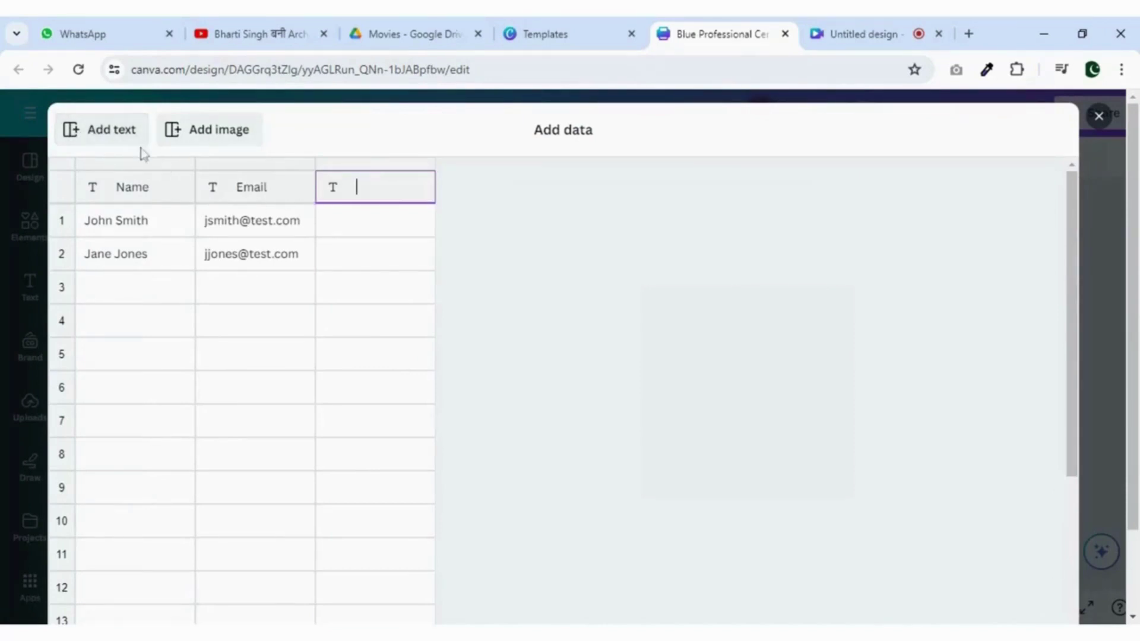
pyautogui.click(193, 140)
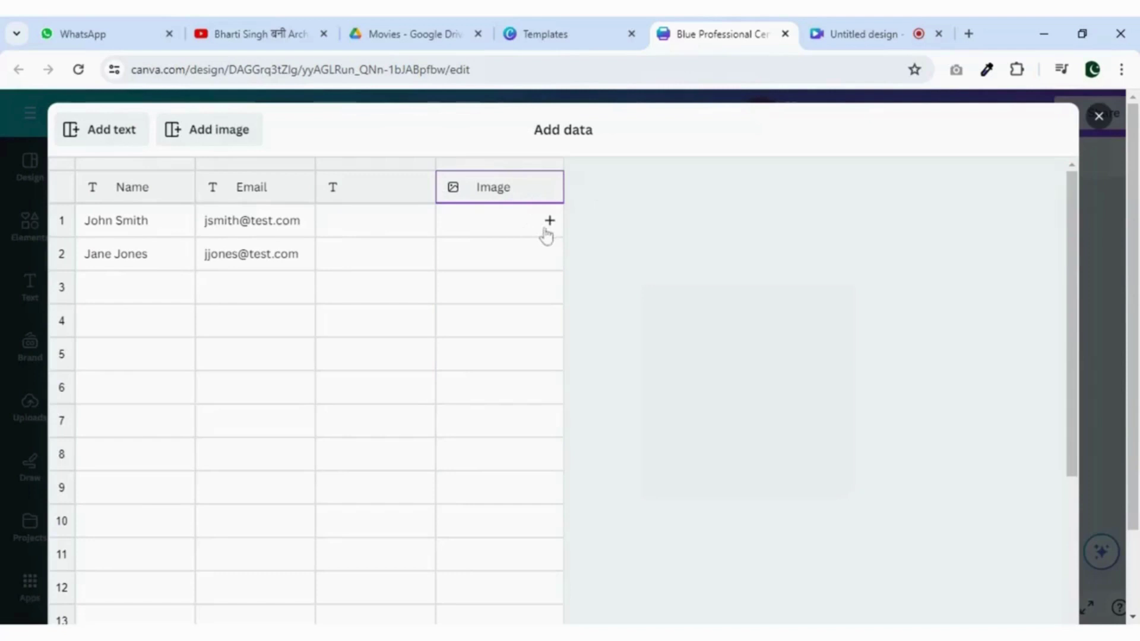
pyautogui.click(549, 223)
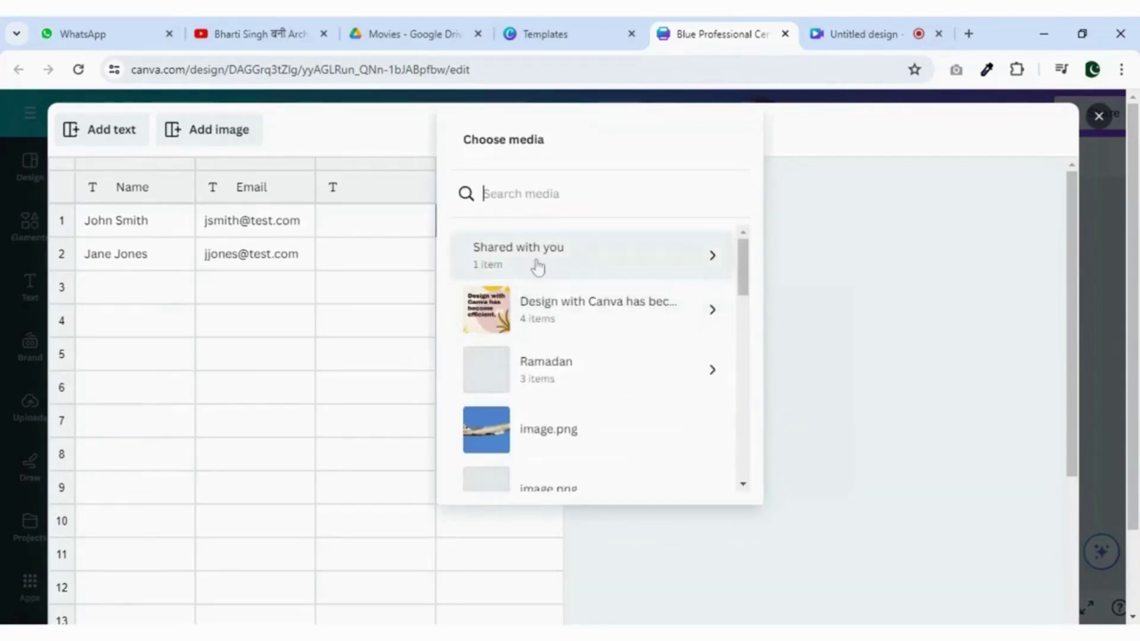
pyautogui.scroll(-5, 638, 402)
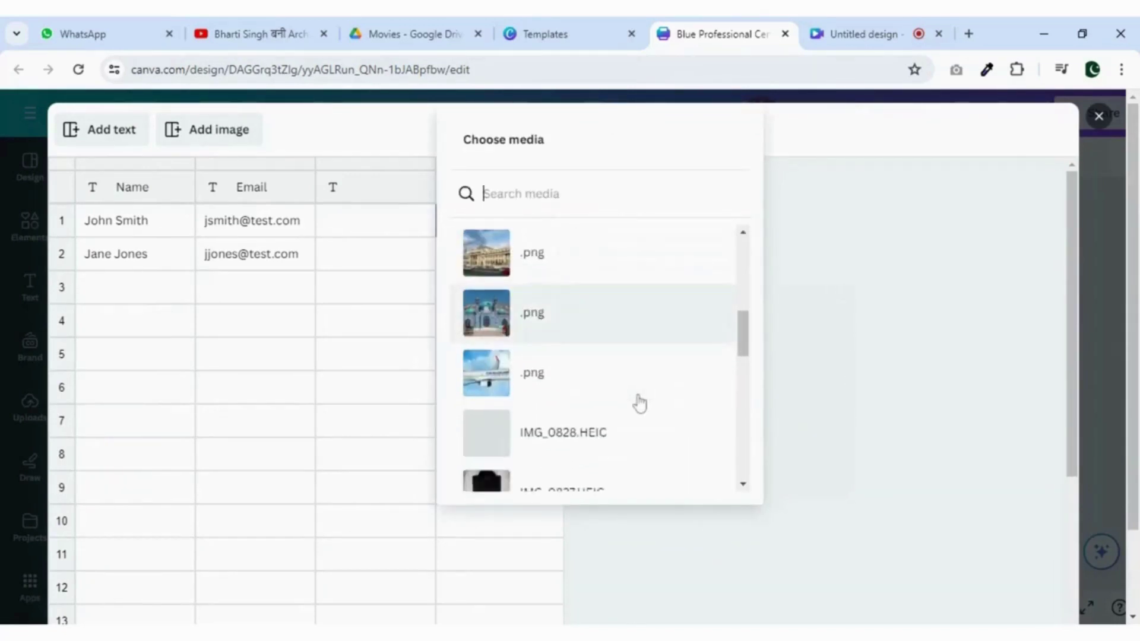
pyautogui.scroll(3, 639, 404)
pyautogui.click(866, 271)
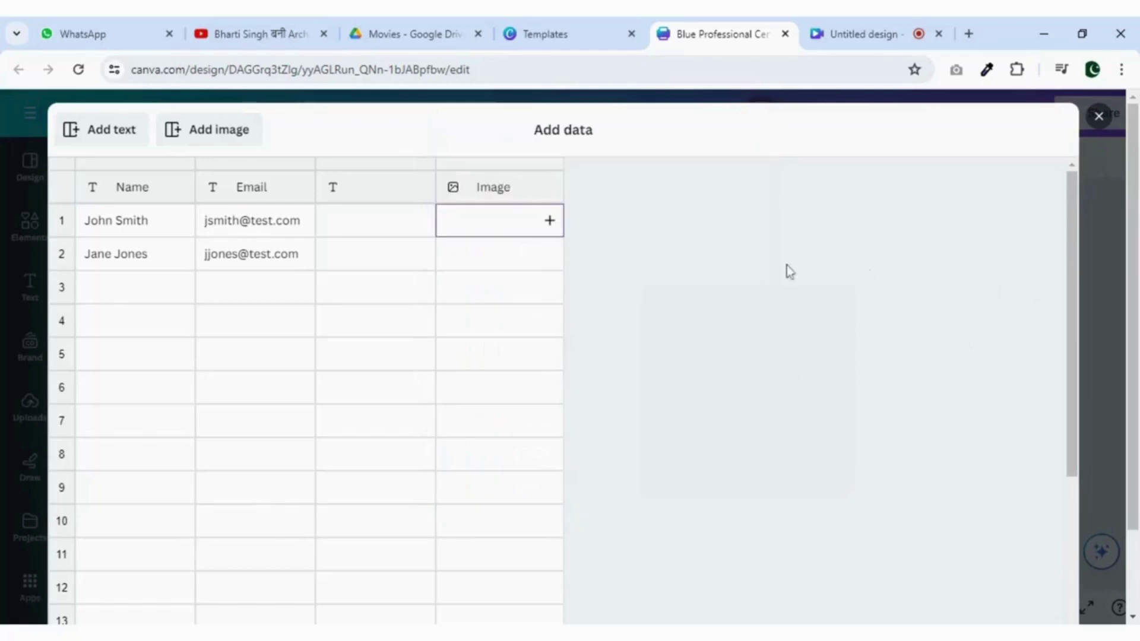
pyautogui.click(526, 195)
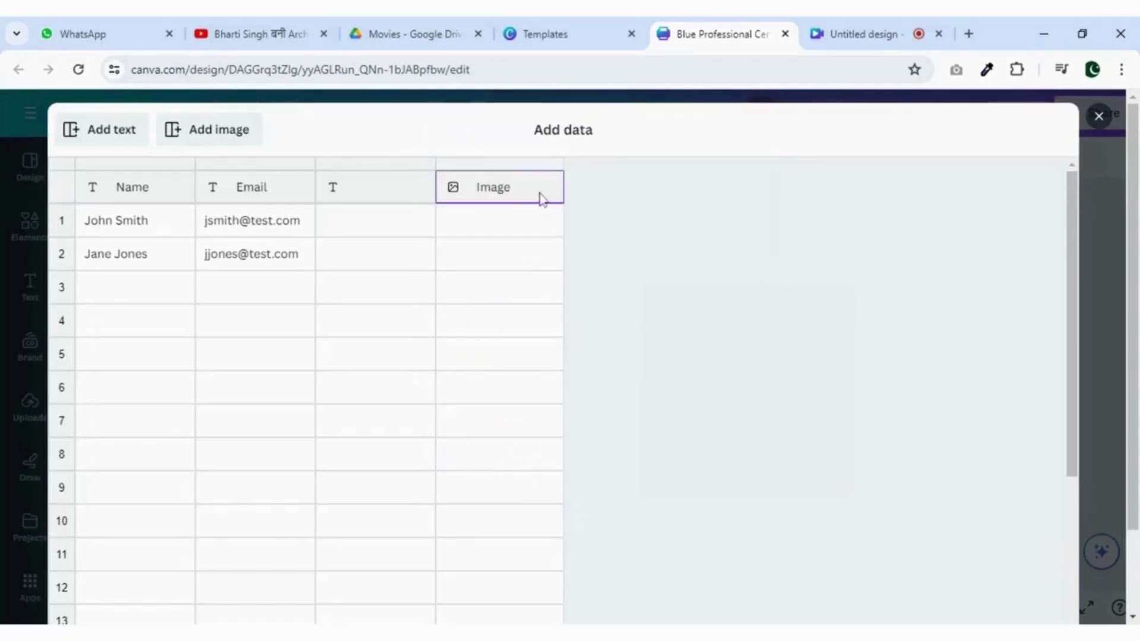
# - Delete the Image, empty third and Email columns so only Name remains
pyautogui.rightClick(508, 193)
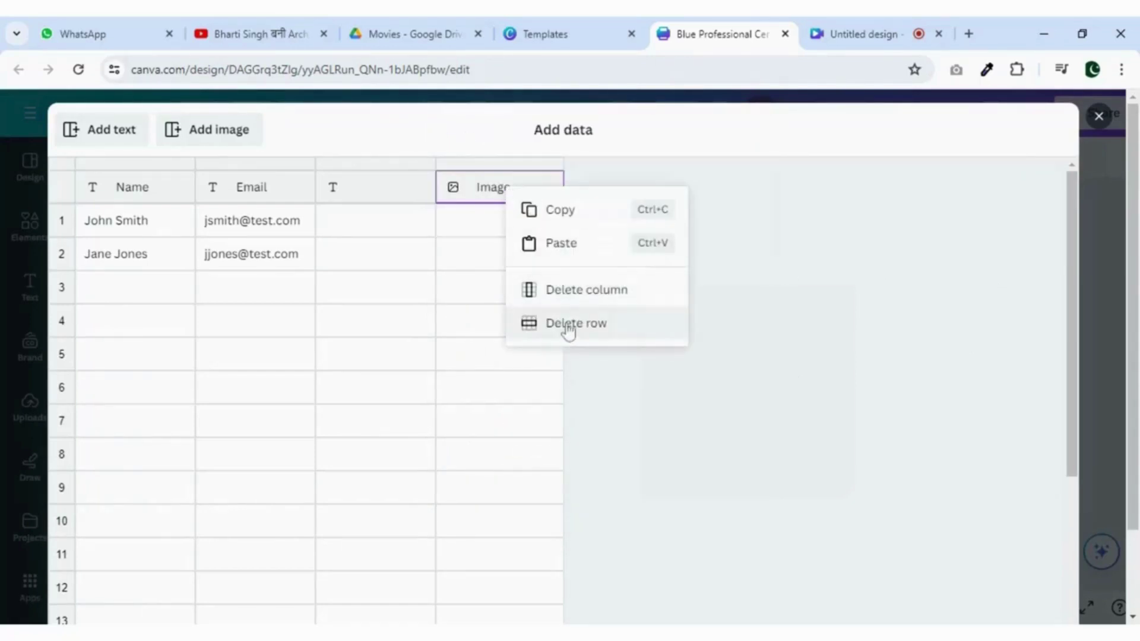
pyautogui.click(570, 289)
pyautogui.rightClick(387, 197)
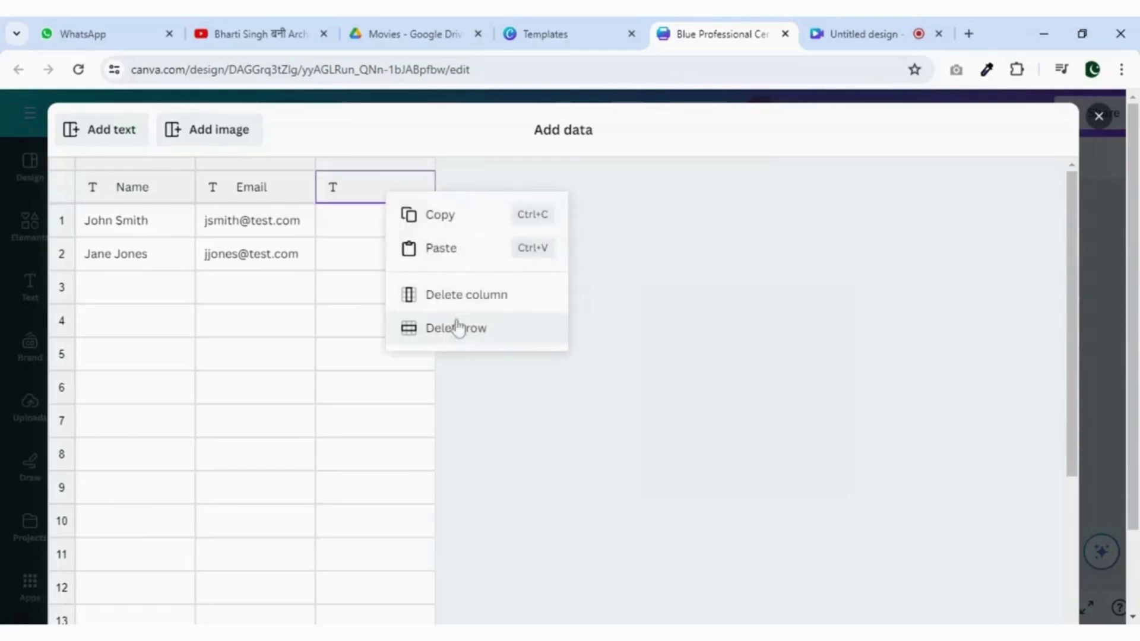
pyautogui.click(460, 295)
pyautogui.rightClick(281, 193)
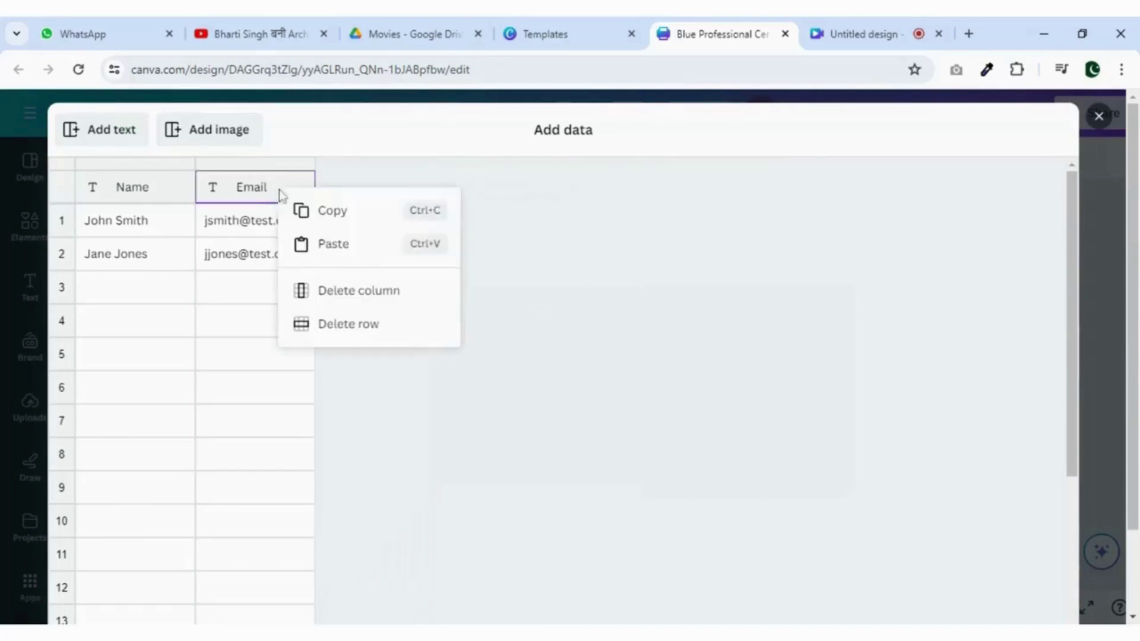
pyautogui.click(348, 295)
# - Close the data table and select the recipient name and border on the certificate
pyautogui.click(1098, 116)
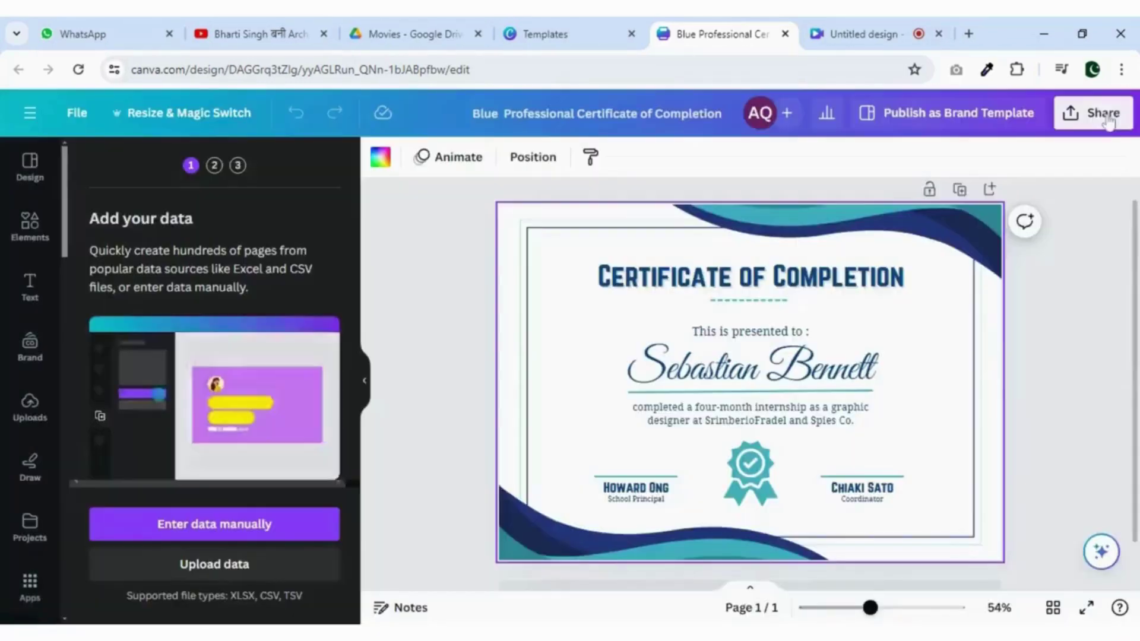
pyautogui.click(821, 378)
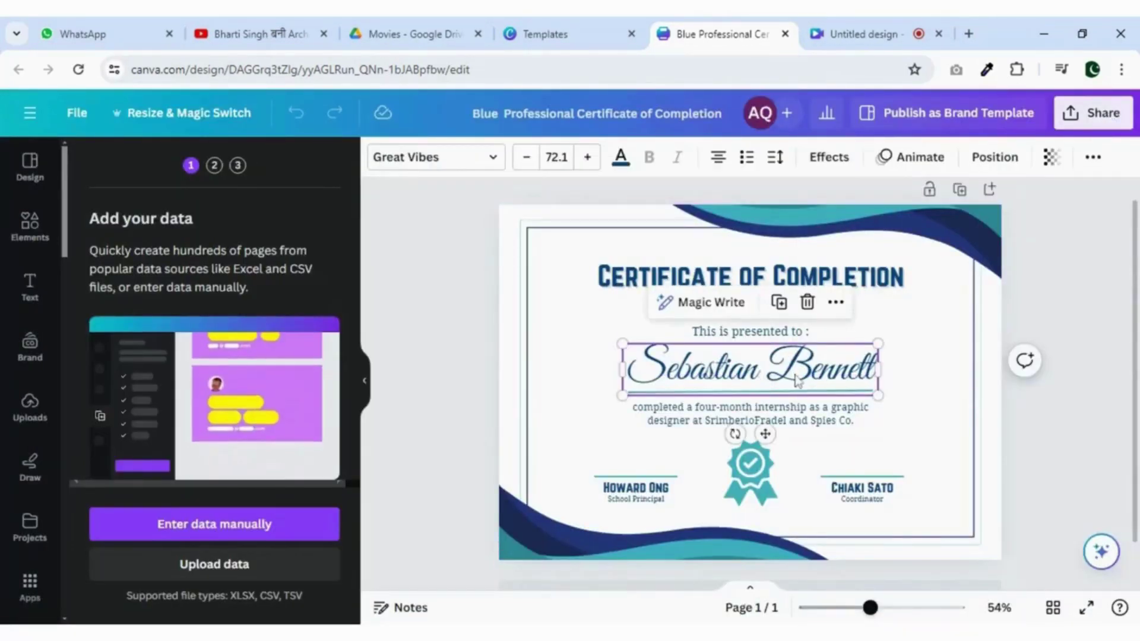
pyautogui.click(938, 434)
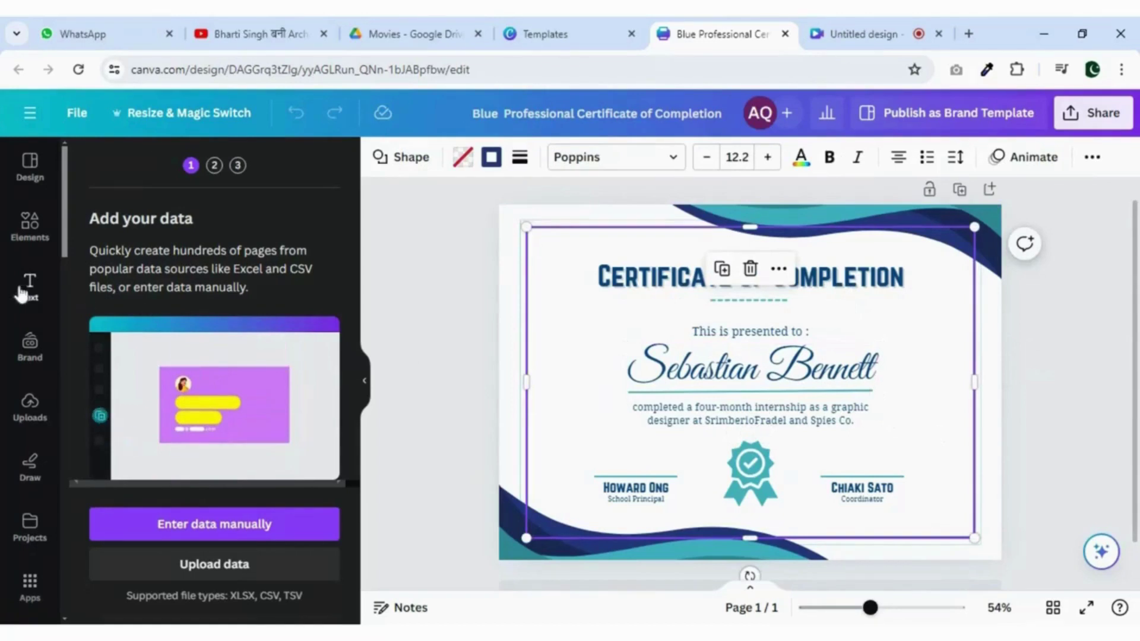
# - Duplicate the Coordinator name, move it bottom-right, retype it as 'REF:' and right-align it
pyautogui.click(874, 496)
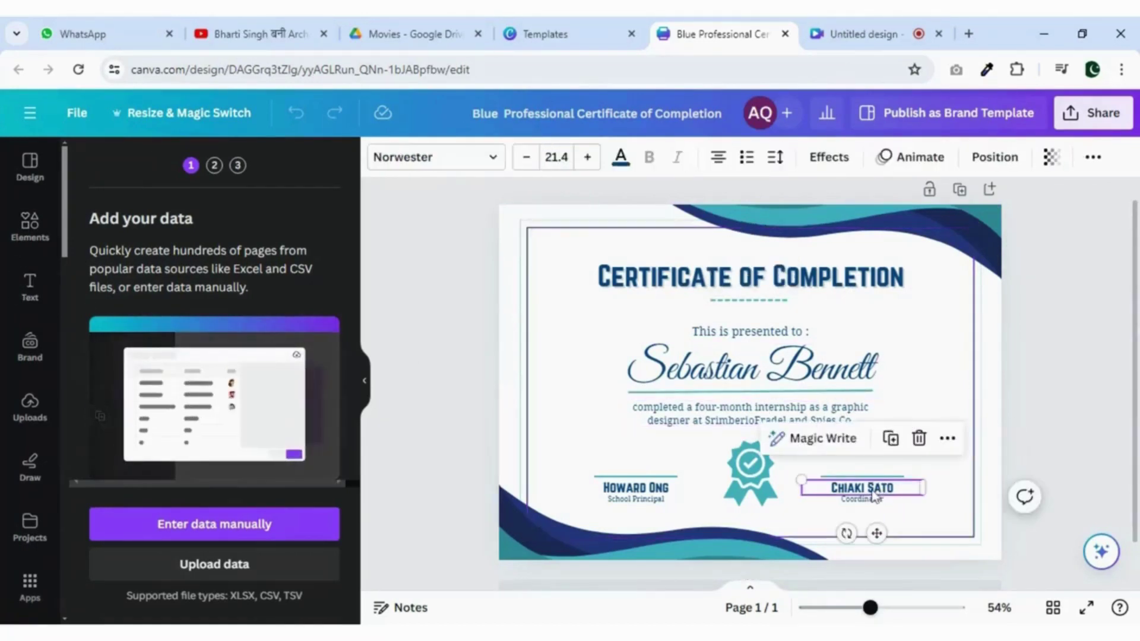
pyautogui.click(897, 446)
pyautogui.moveTo(883, 540)
pyautogui.mouseDown()
pyautogui.moveTo(961, 610)
pyautogui.moveTo(952, 603)
pyautogui.mouseUp()
pyautogui.doubleClick(938, 551)
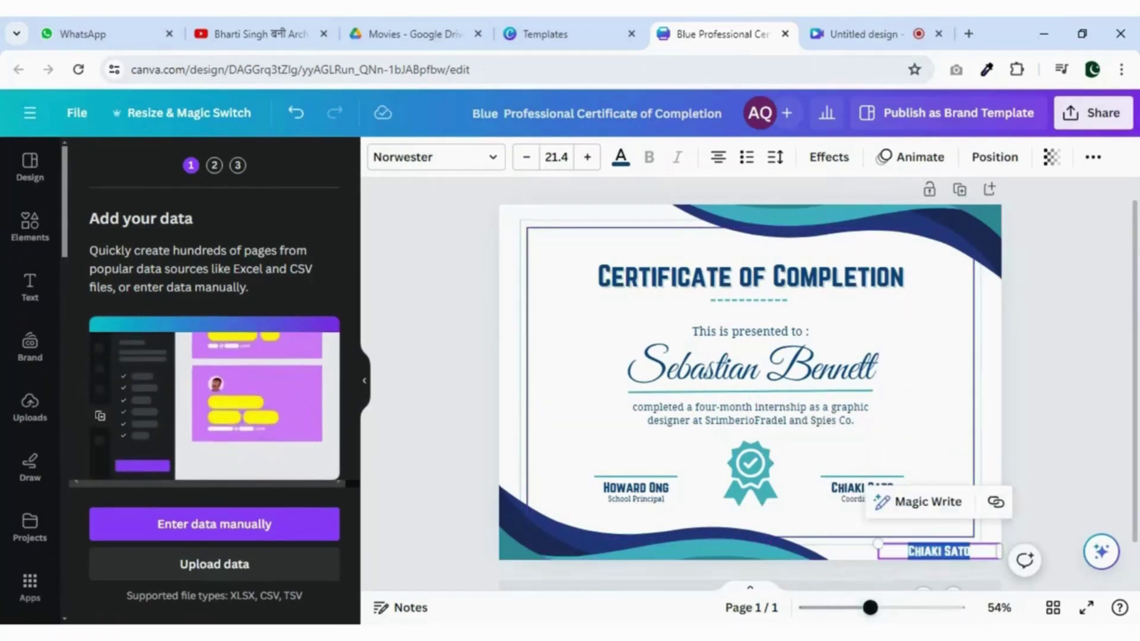
pyautogui.write('REF:')
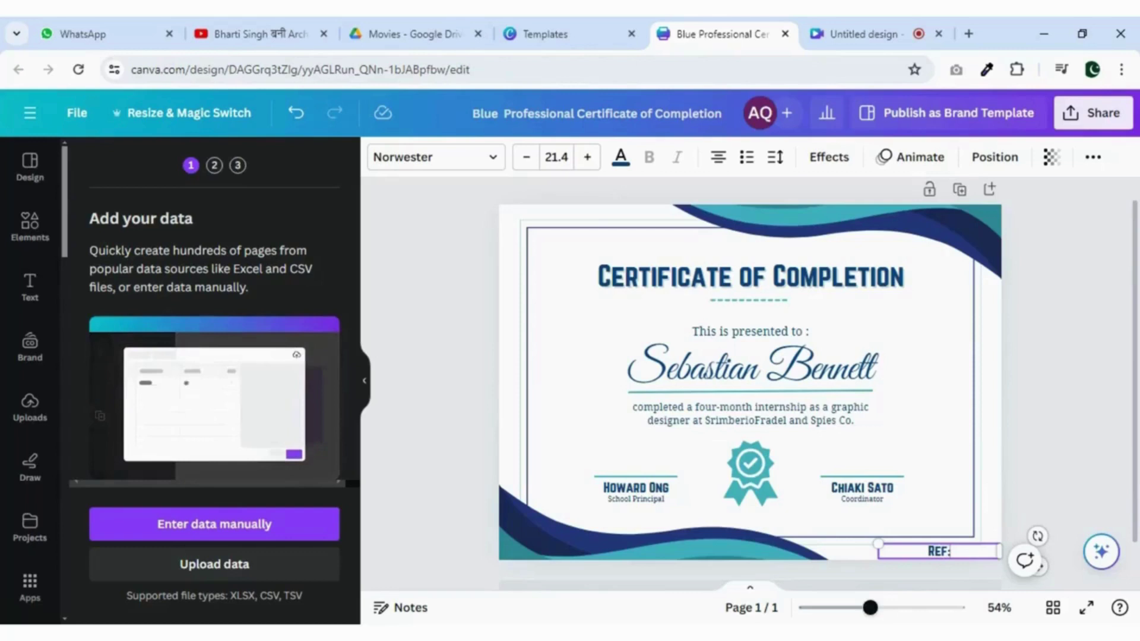
pyautogui.click(718, 157)
pyautogui.click(995, 464)
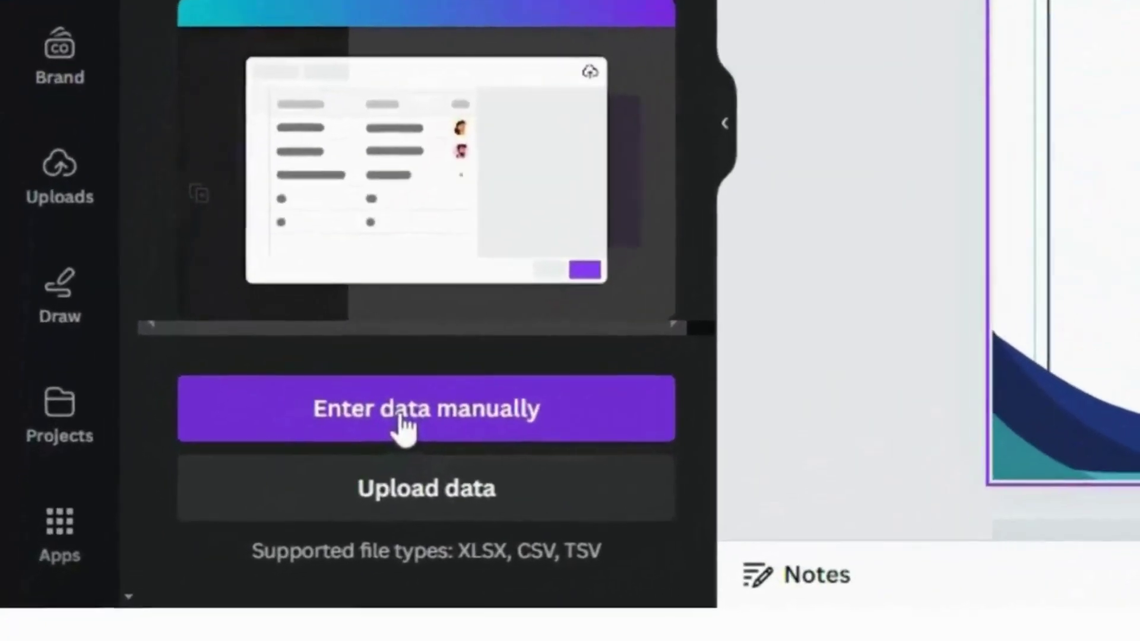
# - In the manual data table, enter the additional recipient names in rows 3–5
pyautogui.click(403, 409)
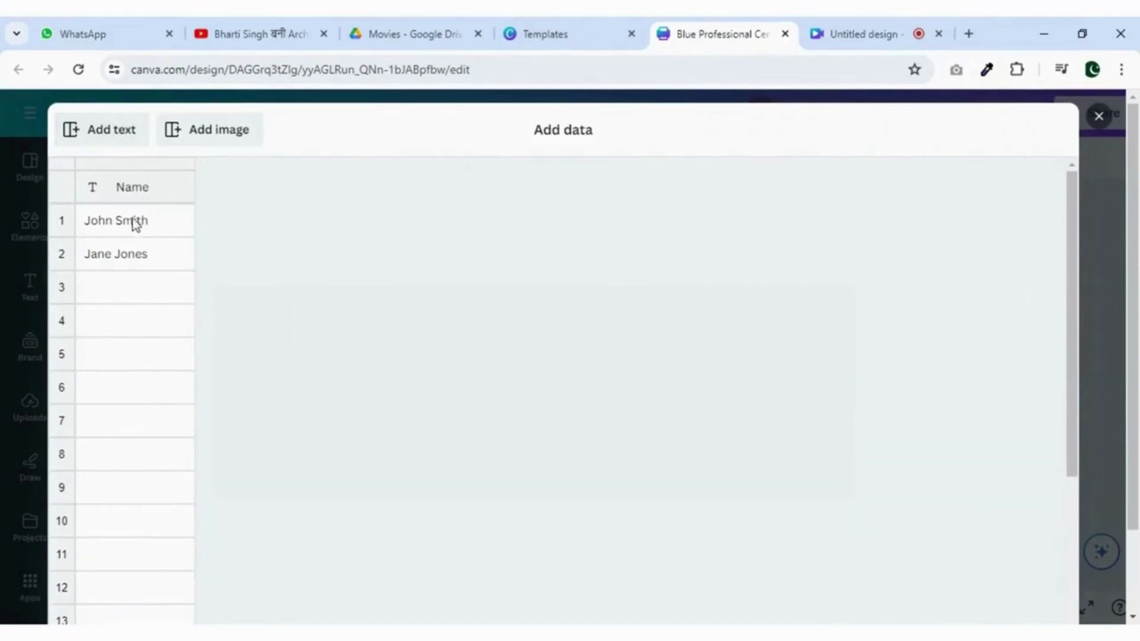
pyautogui.click(121, 279)
pyautogui.click(115, 228)
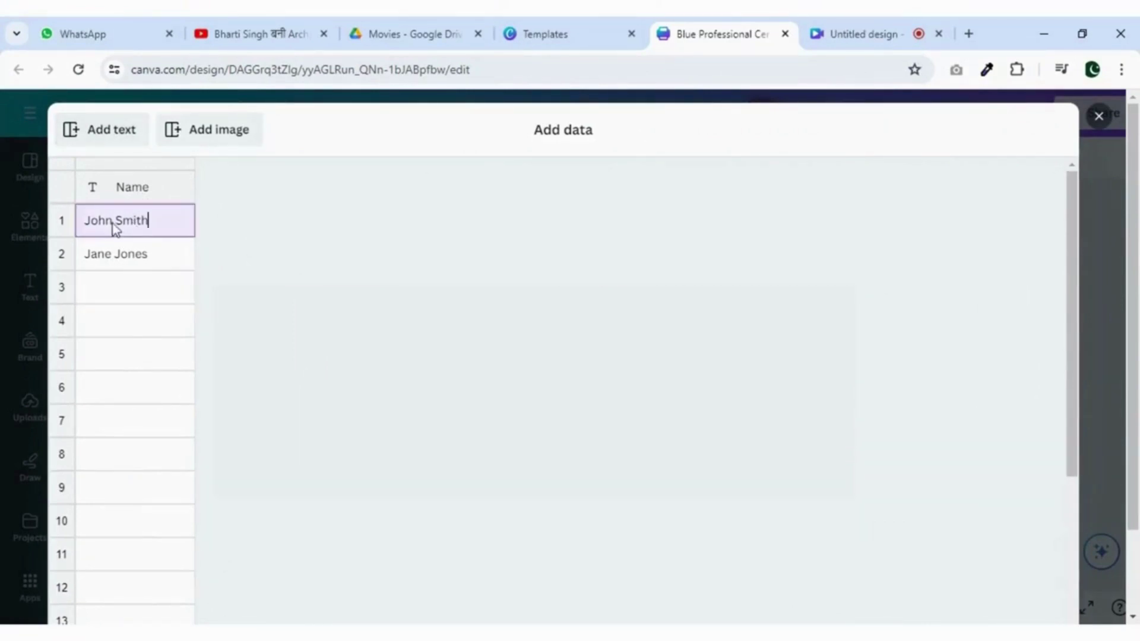
pyautogui.click(160, 269)
pyautogui.click(130, 295)
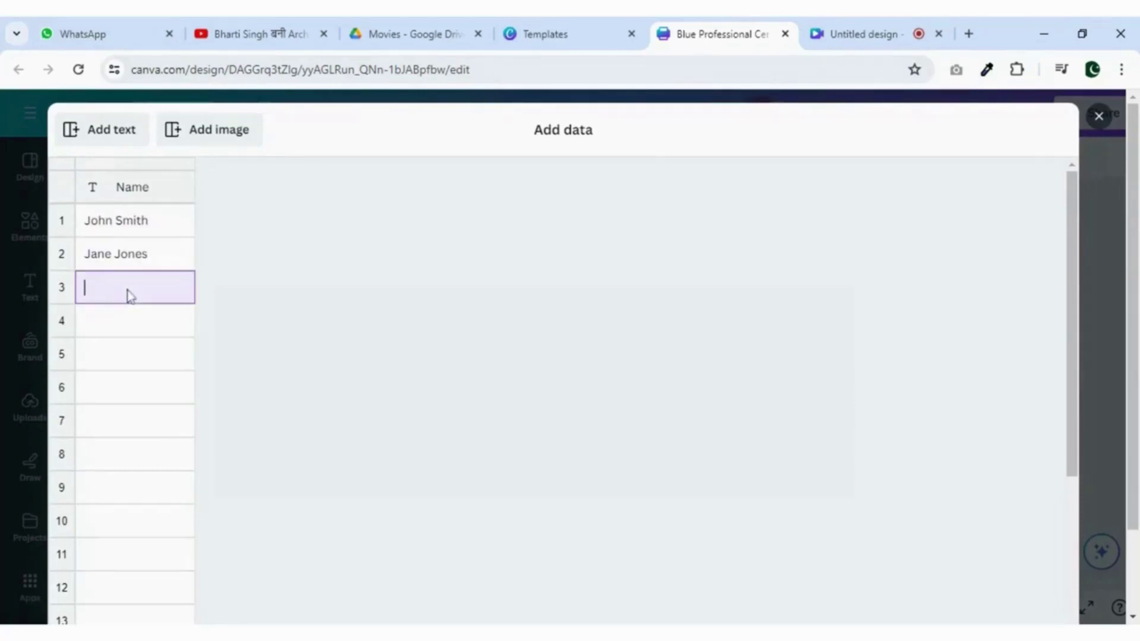
pyautogui.press('Return')
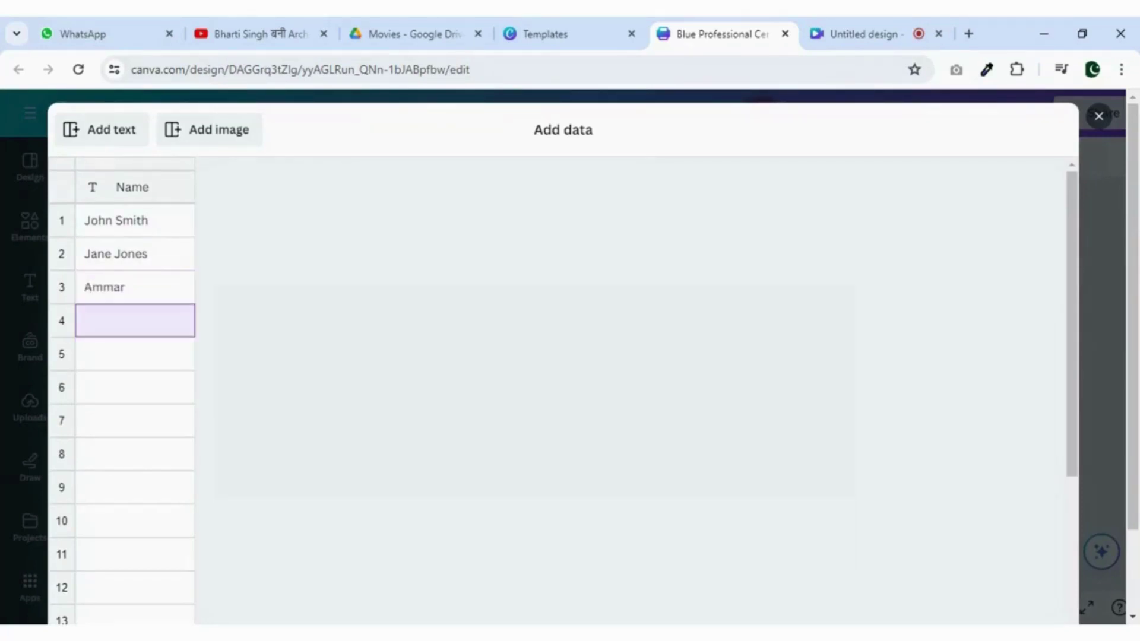
pyautogui.write('Haris')
pyautogui.press('Return')
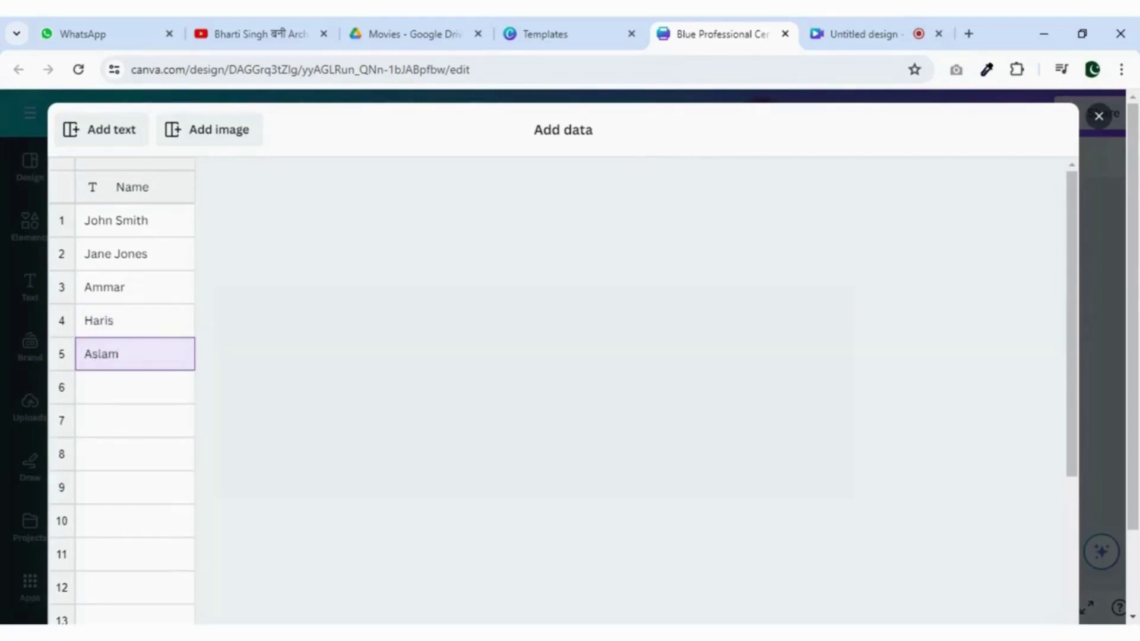
# - Add a 'Ref' text column and fill it with reference numbers 001 through 005
pyautogui.click(104, 137)
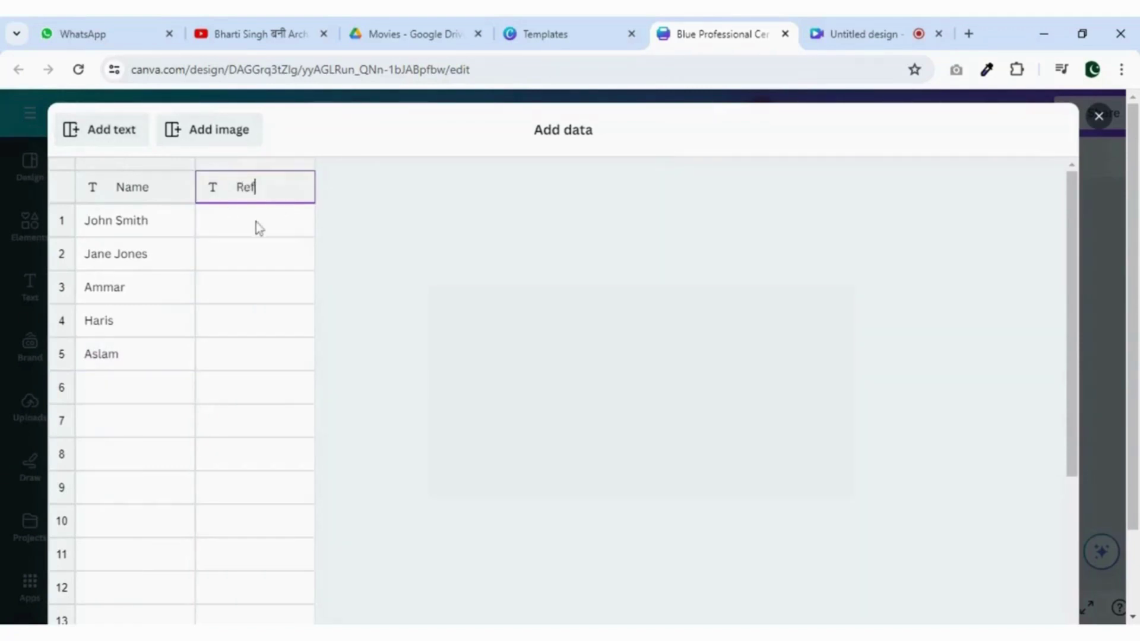
pyautogui.press('Return')
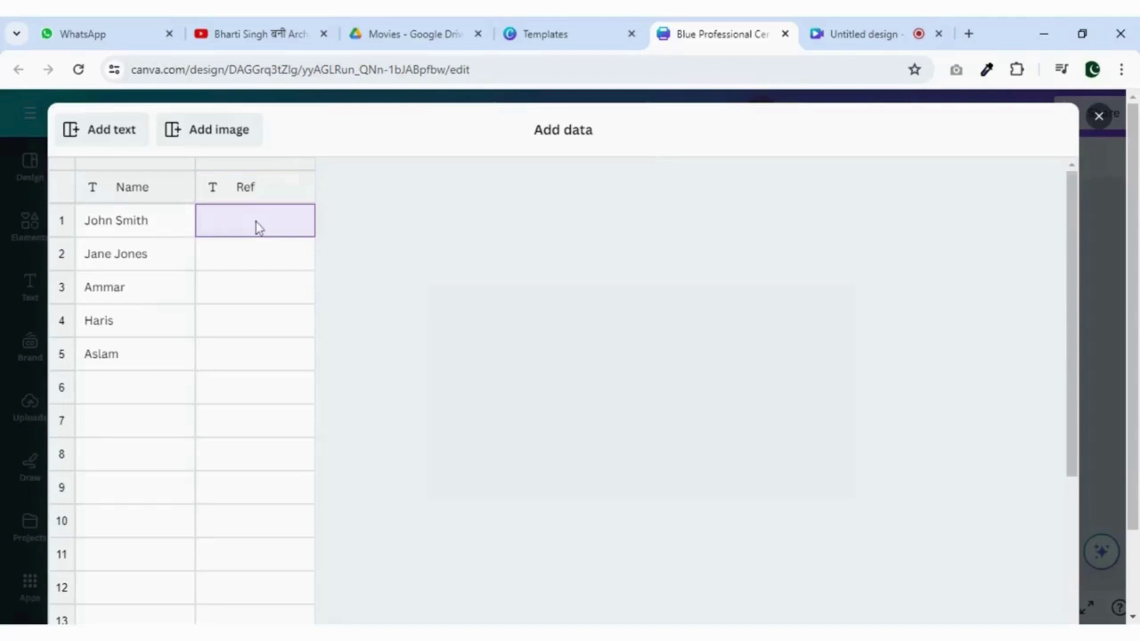
pyautogui.write('001')
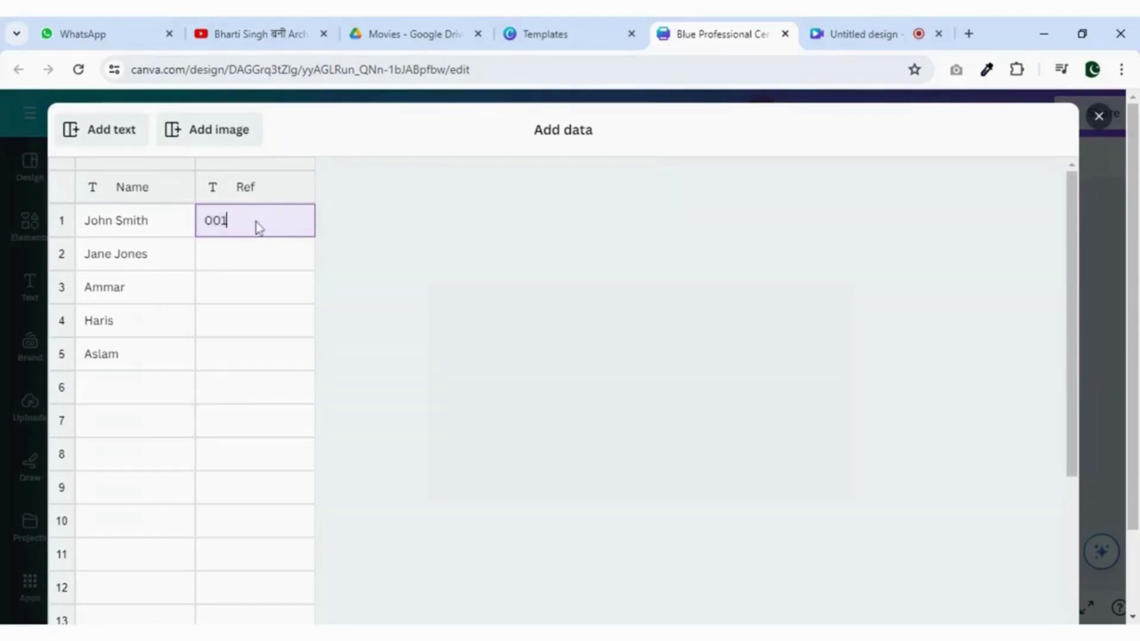
pyautogui.press('Return')
pyautogui.write('002')
pyautogui.press('Return')
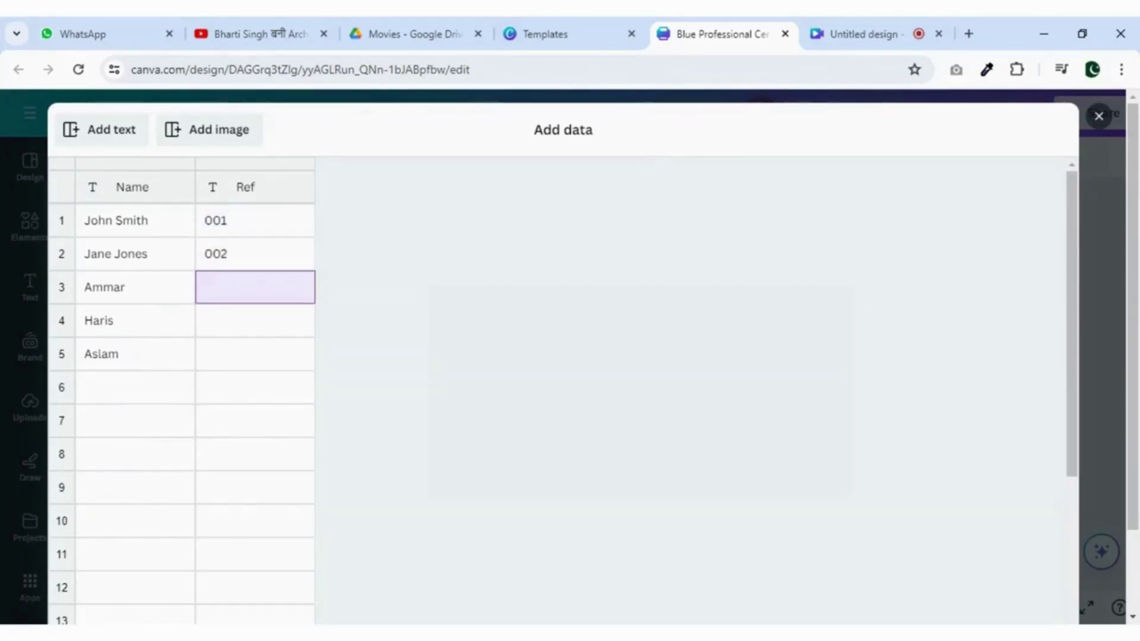
pyautogui.write('003')
pyautogui.press('Return')
pyautogui.write('004')
pyautogui.press('Return')
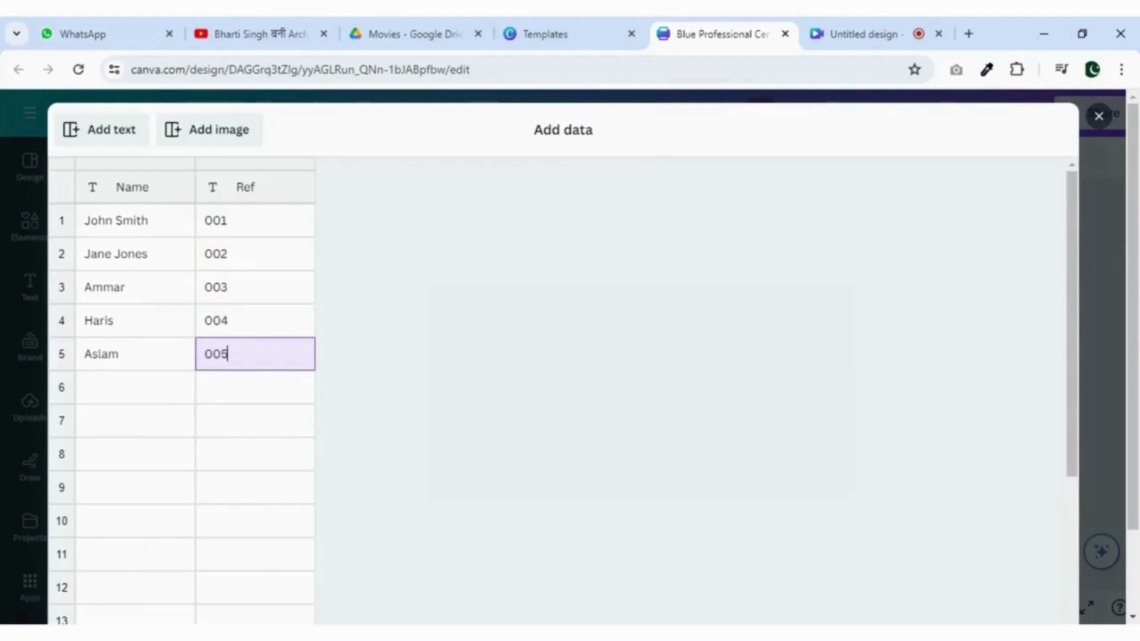
pyautogui.scroll(-4, 696, 333)
pyautogui.scroll(4, 697, 333)
pyautogui.scroll(-2, 861, 269)
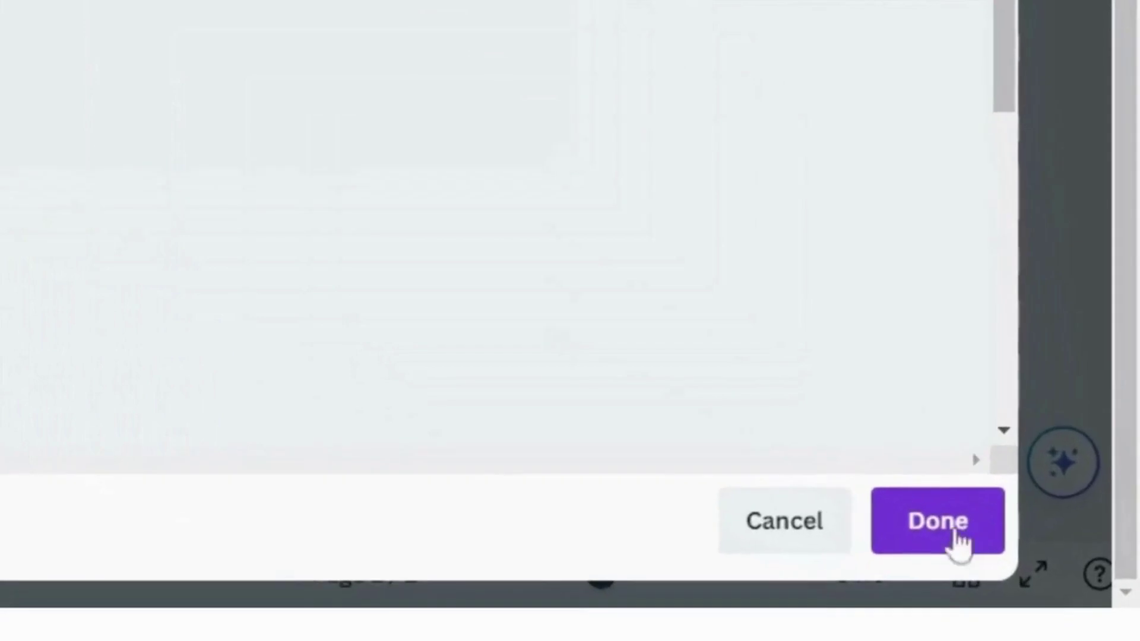
# - Close the table and connect the recipient name text to the Name data field
pyautogui.click(1021, 564)
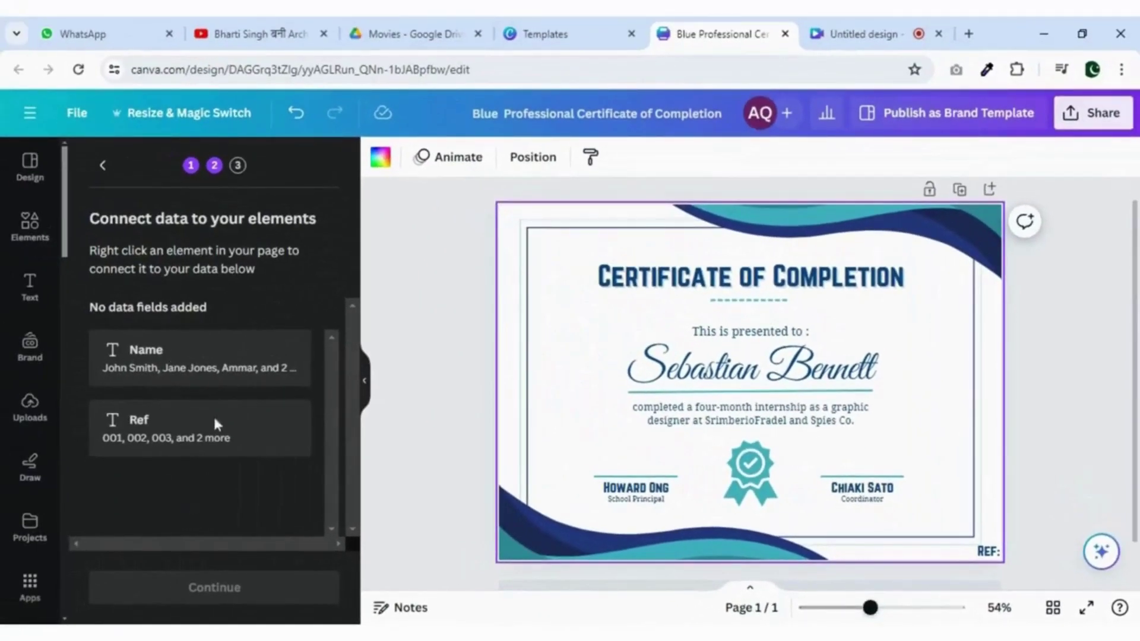
pyautogui.click(735, 381)
pyautogui.rightClick(740, 380)
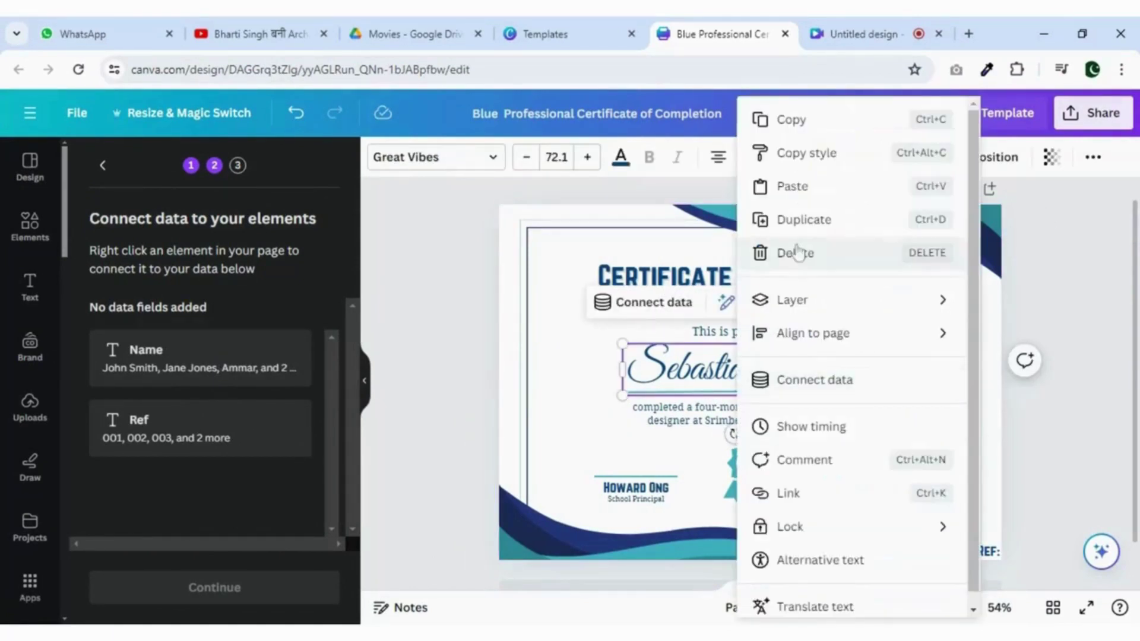
pyautogui.click(822, 389)
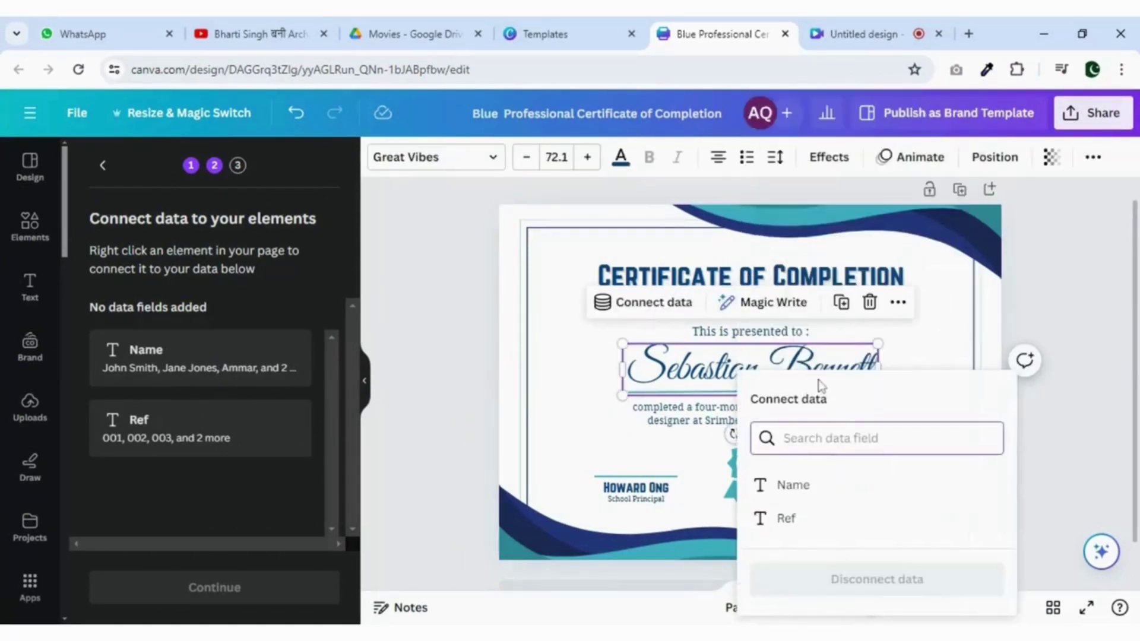
pyautogui.click(793, 485)
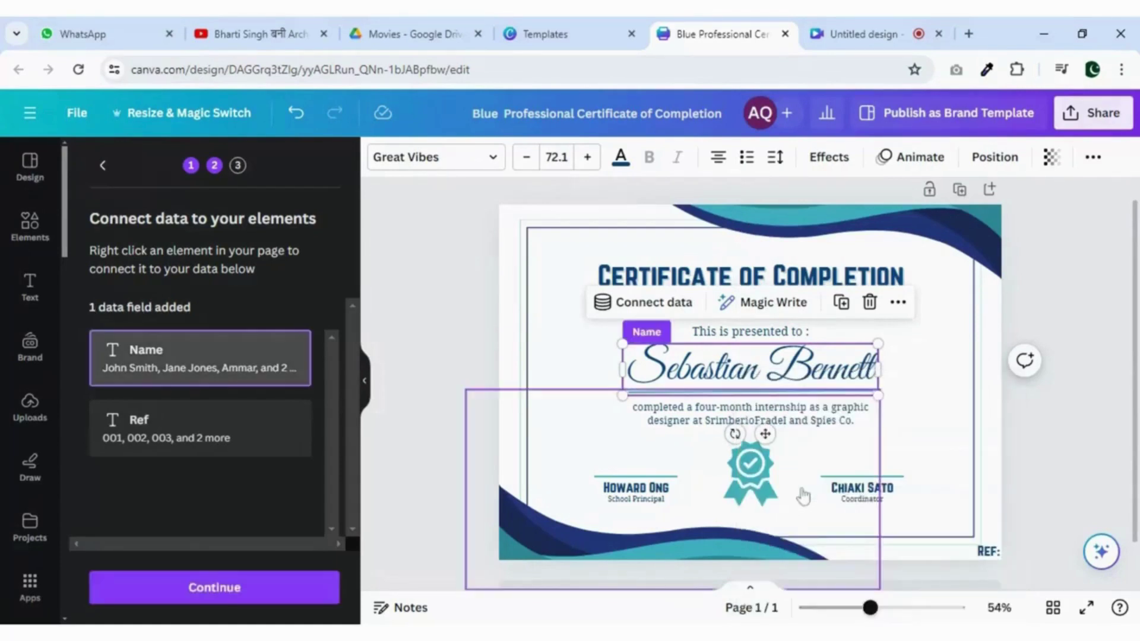
pyautogui.scroll(-2, 950, 452)
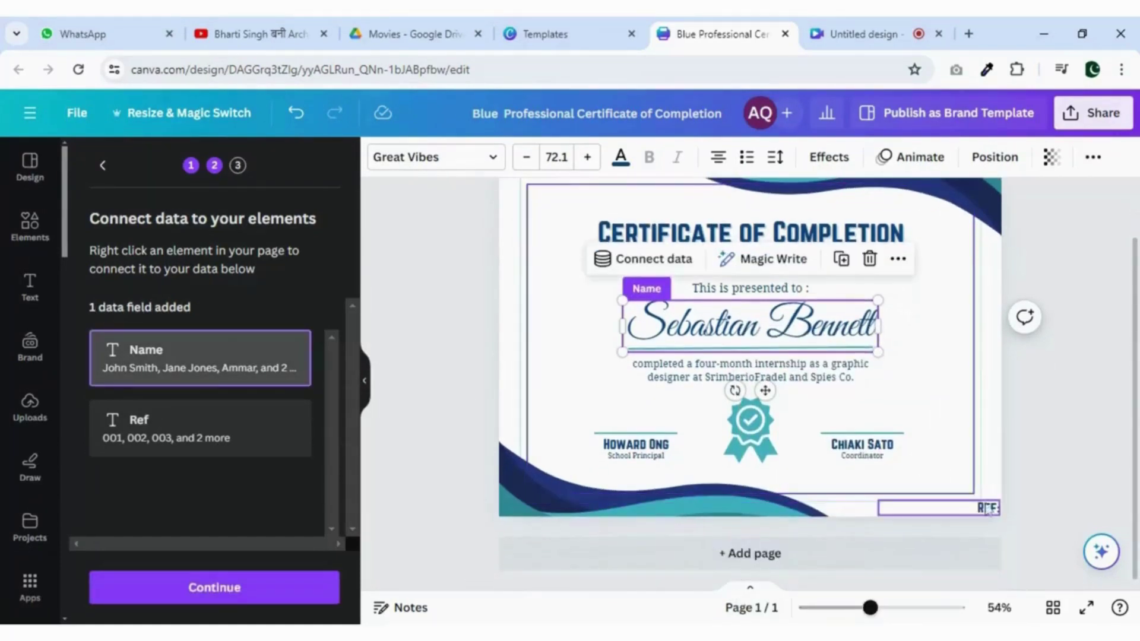
# - Connect the 'REF:' label in the bottom-right corner to the Ref data field
pyautogui.click(991, 511)
pyautogui.rightClick(990, 509)
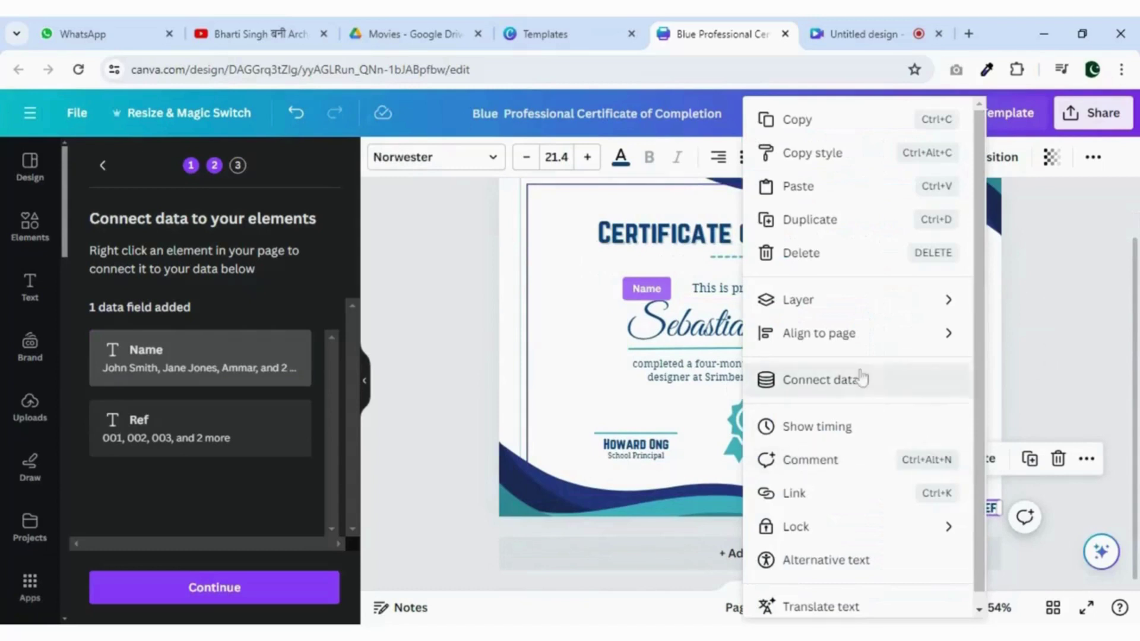
pyautogui.click(997, 514)
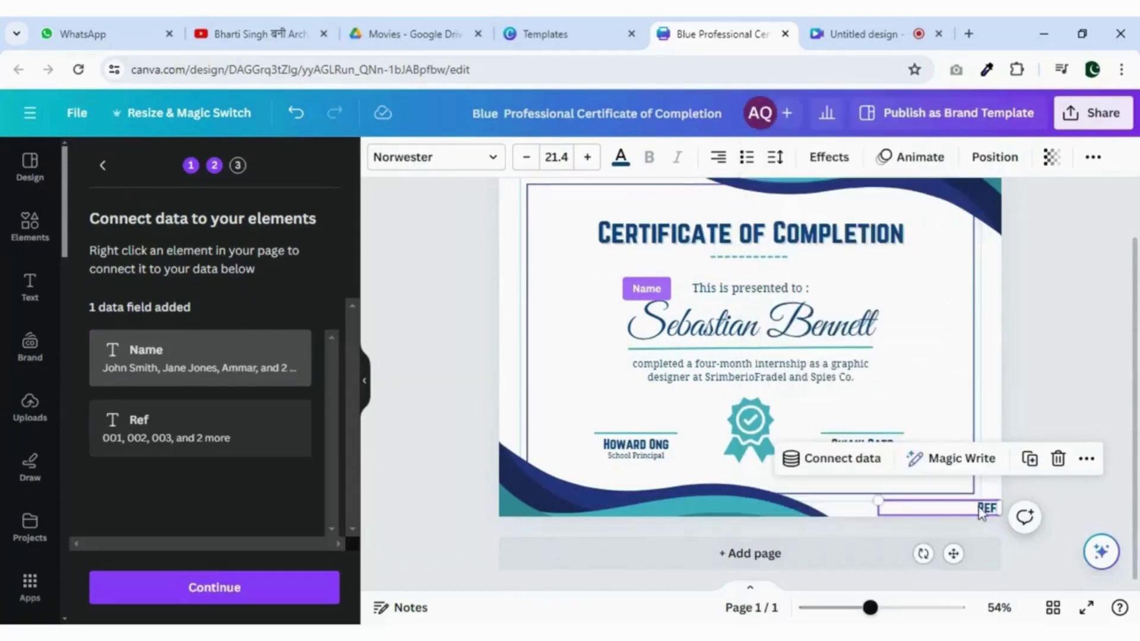
pyautogui.rightClick(980, 512)
pyautogui.click(843, 383)
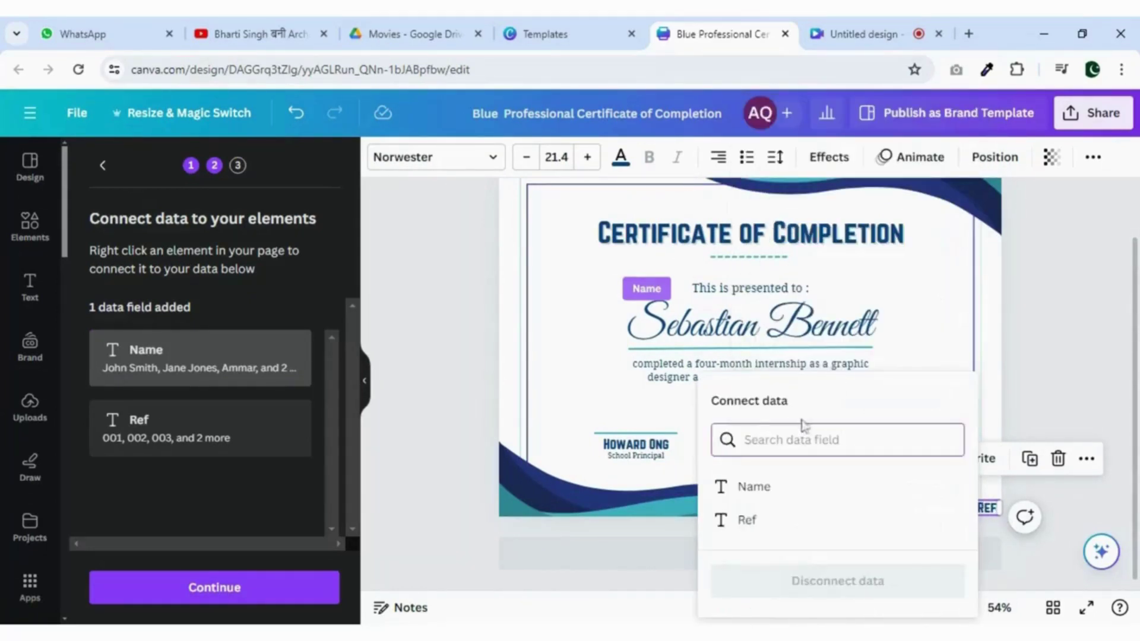
pyautogui.click(748, 522)
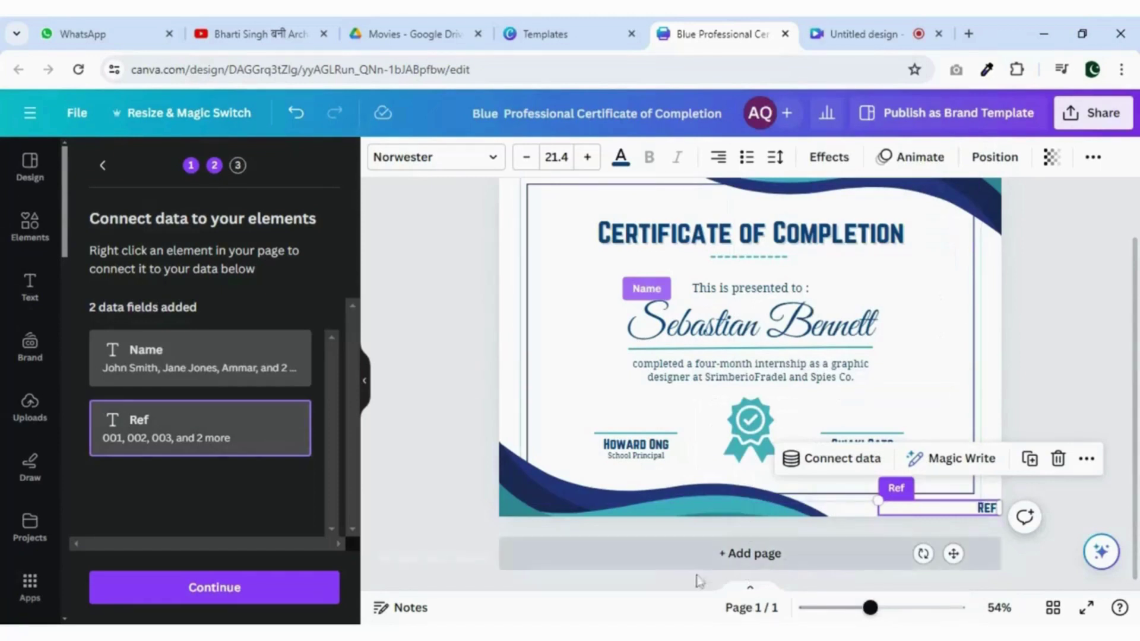
pyautogui.scroll(2, 877, 375)
pyautogui.scroll(-2, 876, 377)
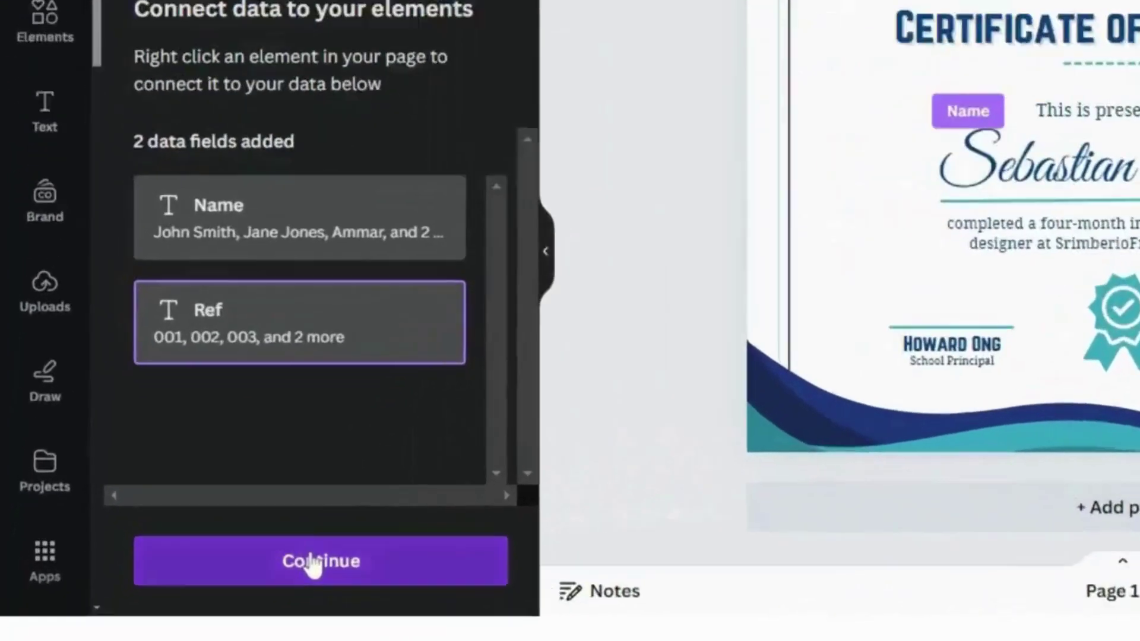
# - Continue with all five data rows, generate 5 designs, and review the new pages
pyautogui.click(209, 588)
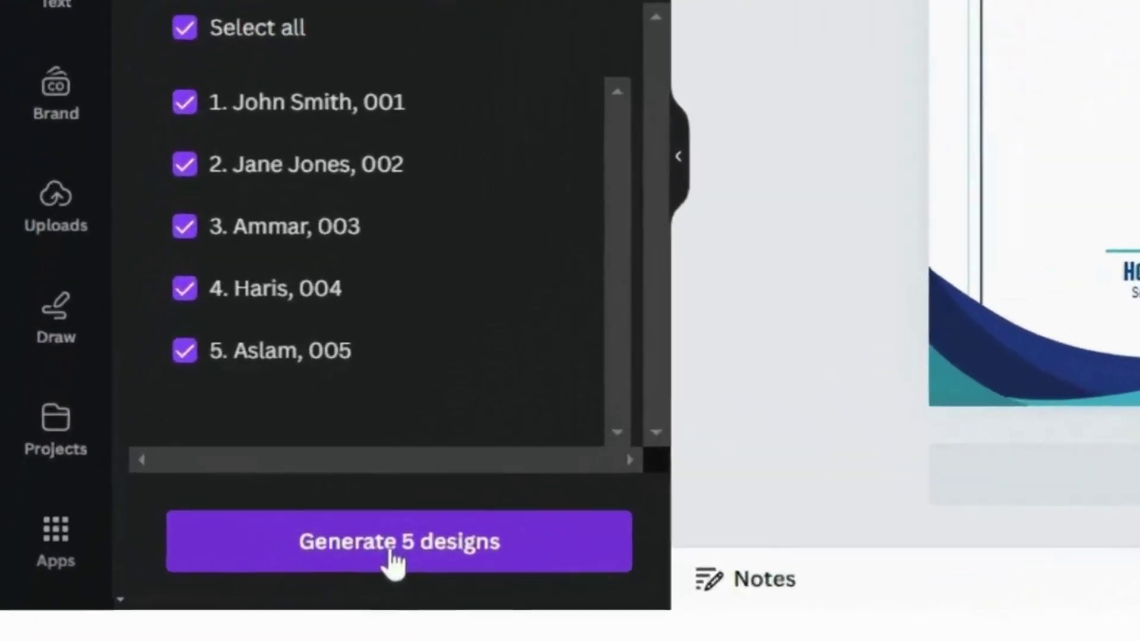
pyautogui.click(209, 592)
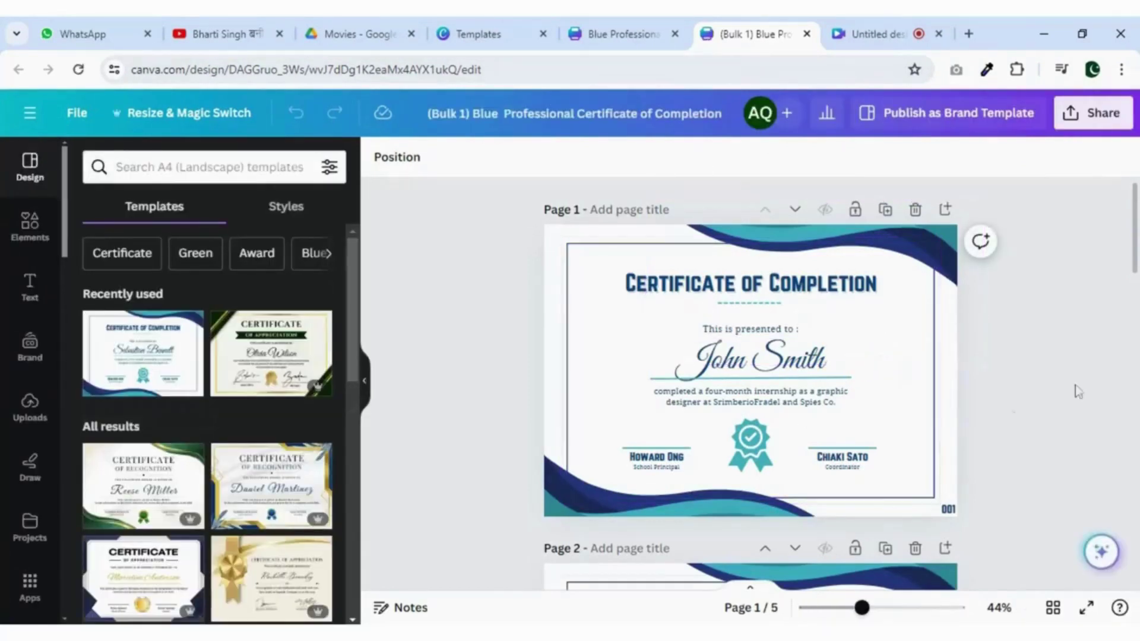
pyautogui.scroll(-1, 751, 308)
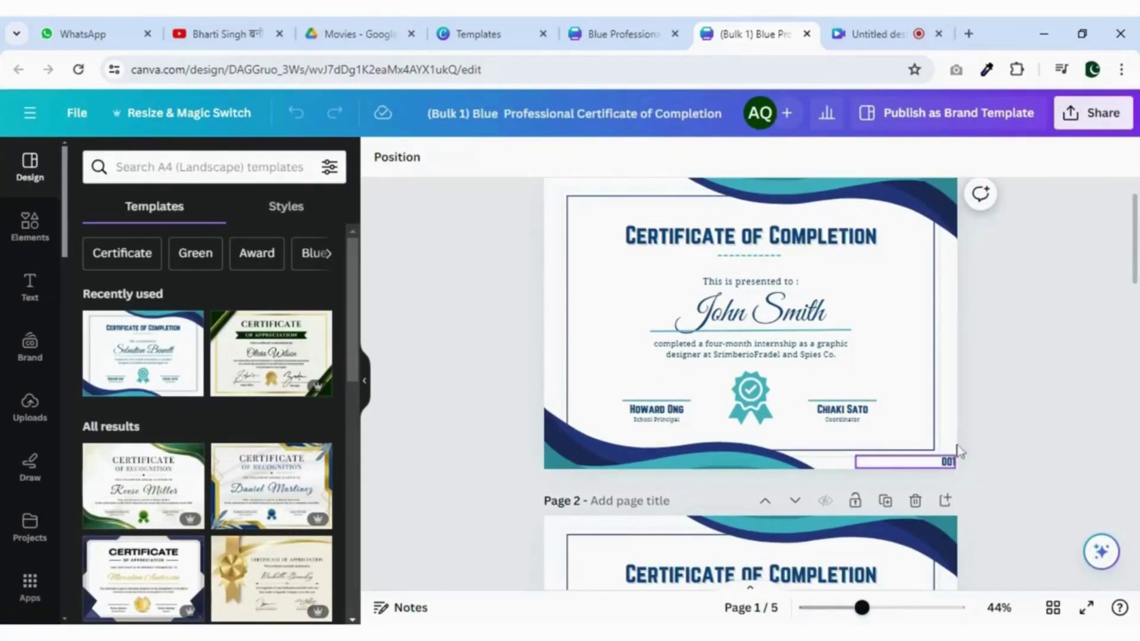
pyautogui.scroll(-5, 960, 451)
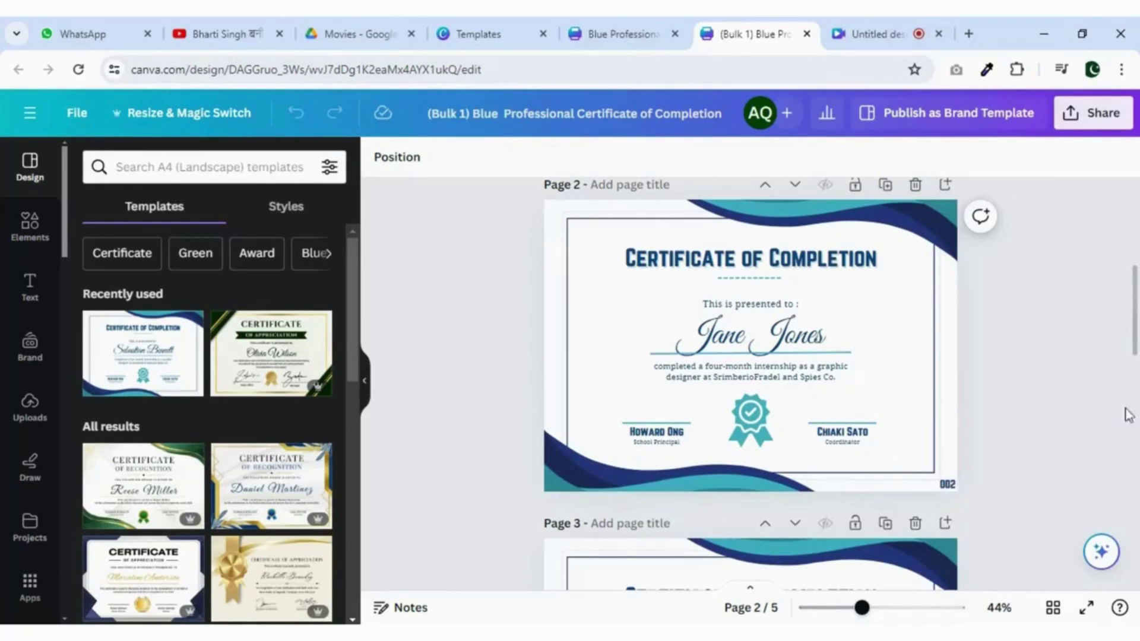
pyautogui.scroll(-6, 741, 324)
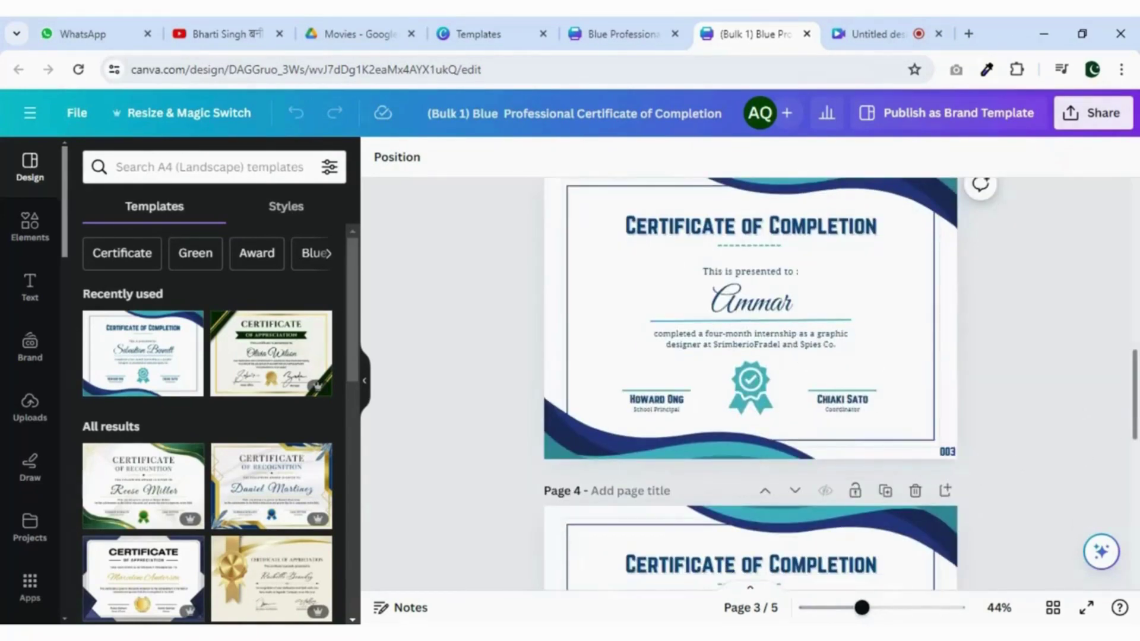
pyautogui.scroll(-7, 896, 392)
pyautogui.scroll(-5, 855, 534)
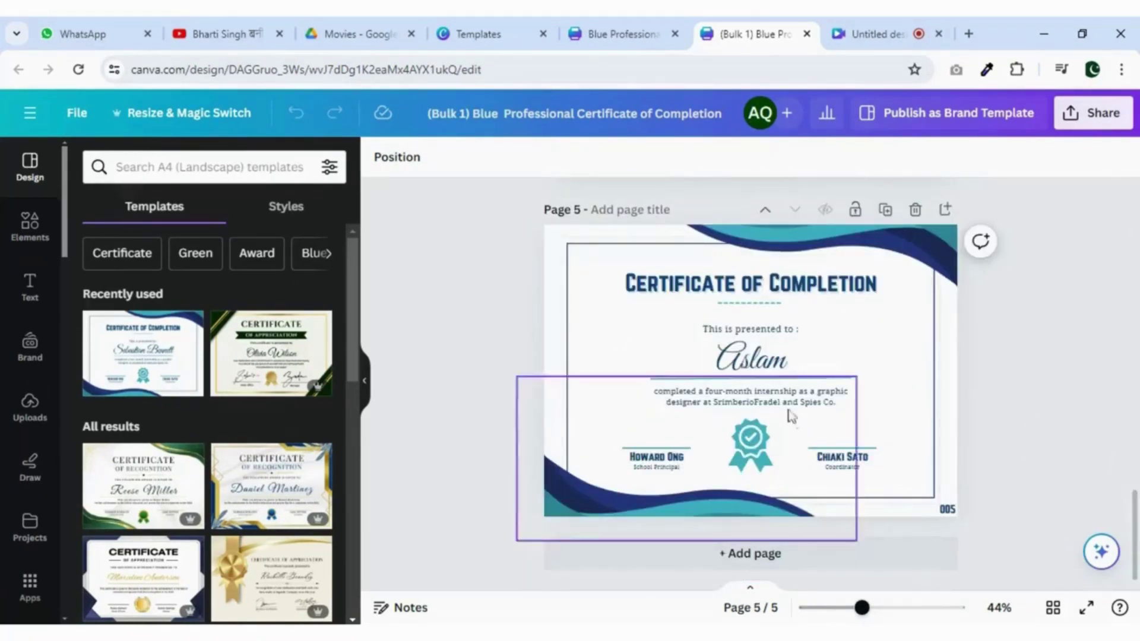
pyautogui.scroll(1, 1131, 527)
pyautogui.moveTo(1137, 527); pyautogui.dragTo(1137, 188)
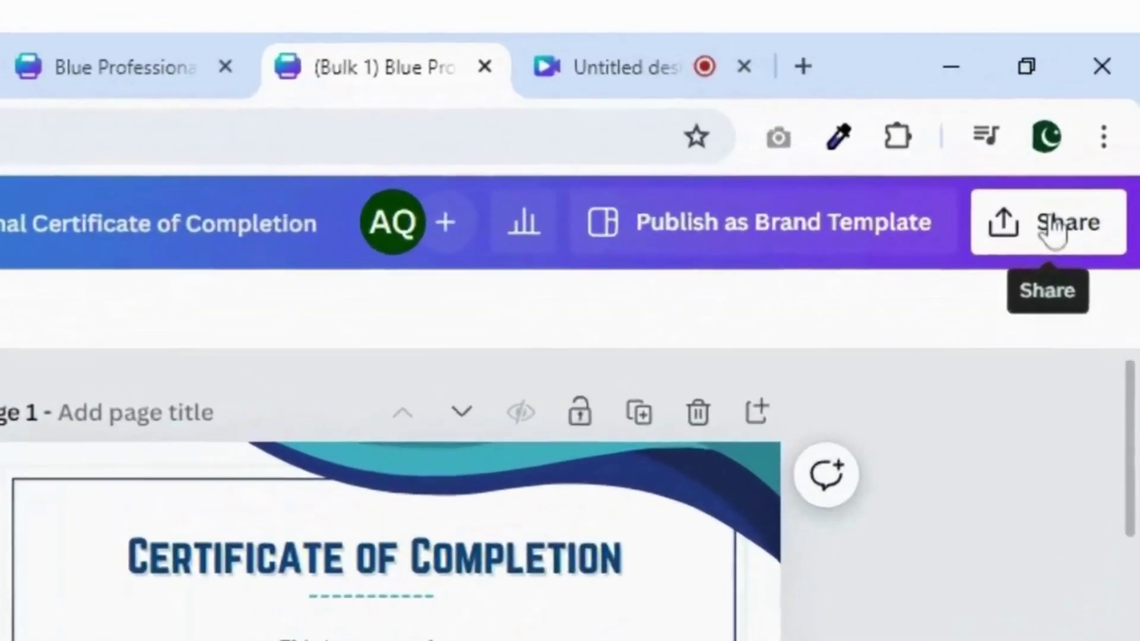
# - Download all 5 pages with the file type switched from PNG to JPG
pyautogui.click(1068, 121)
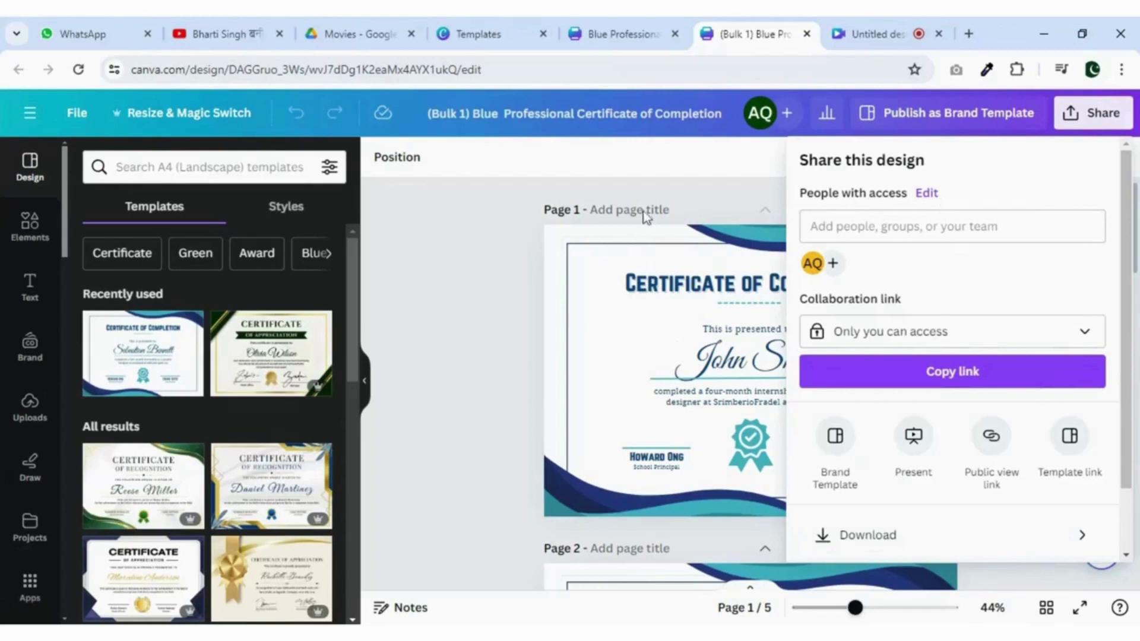
pyautogui.click(1083, 541)
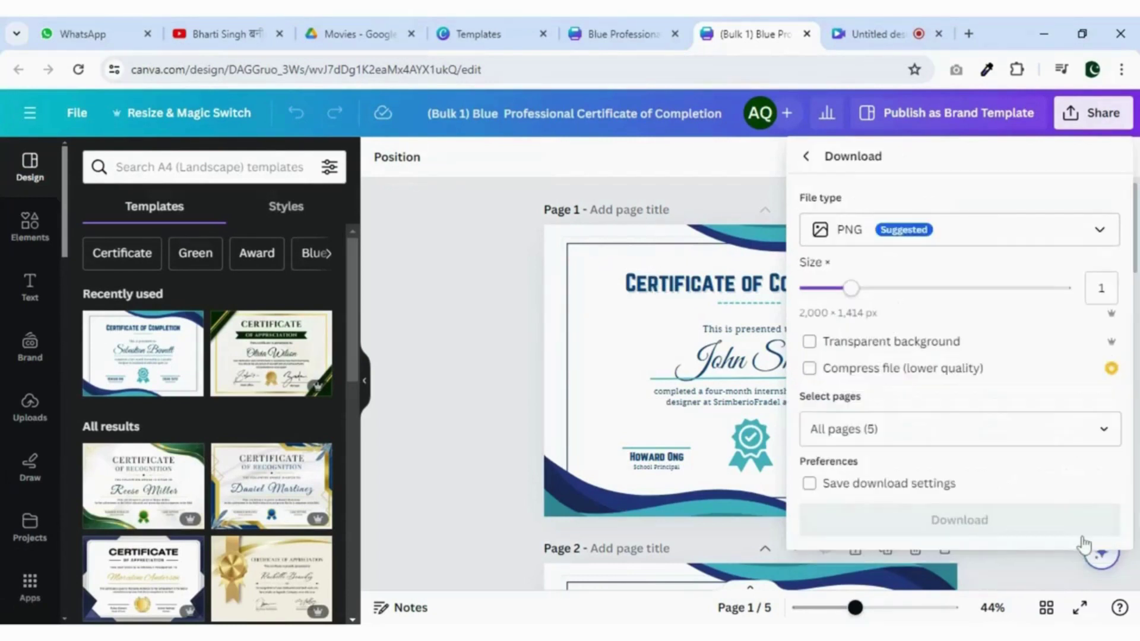
pyautogui.click(1012, 238)
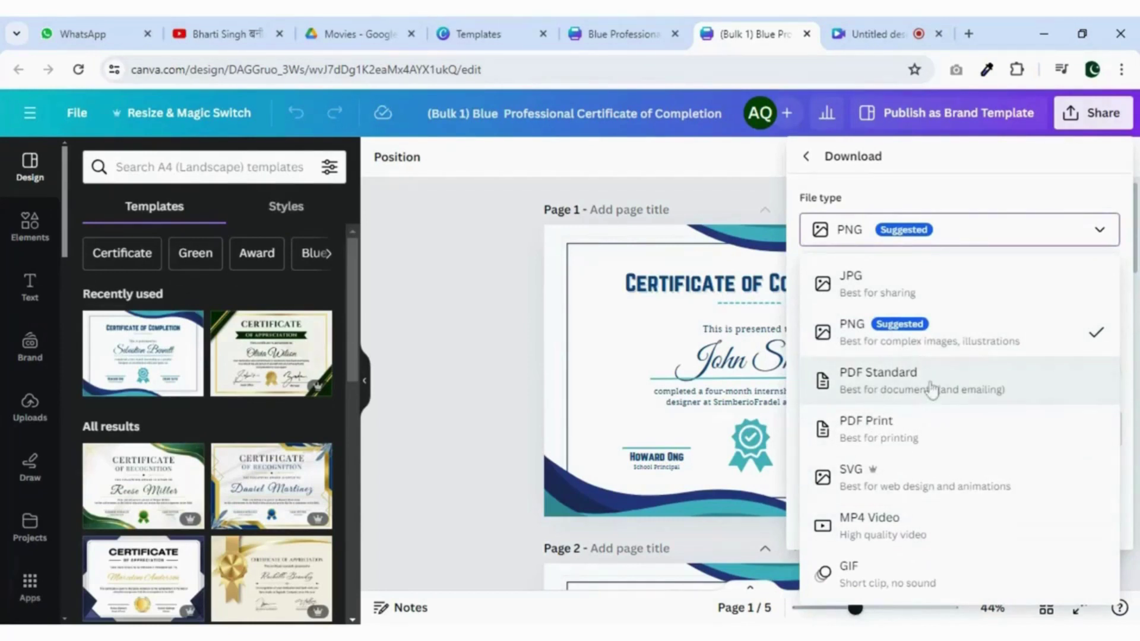
pyautogui.click(912, 294)
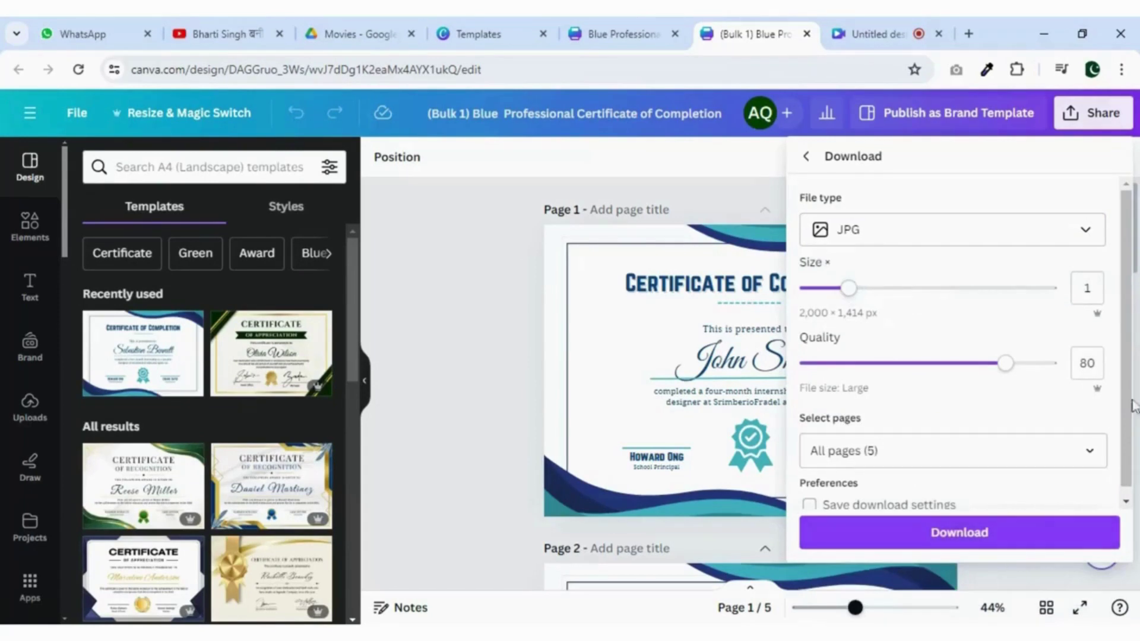
pyautogui.scroll(-1, 1127, 443)
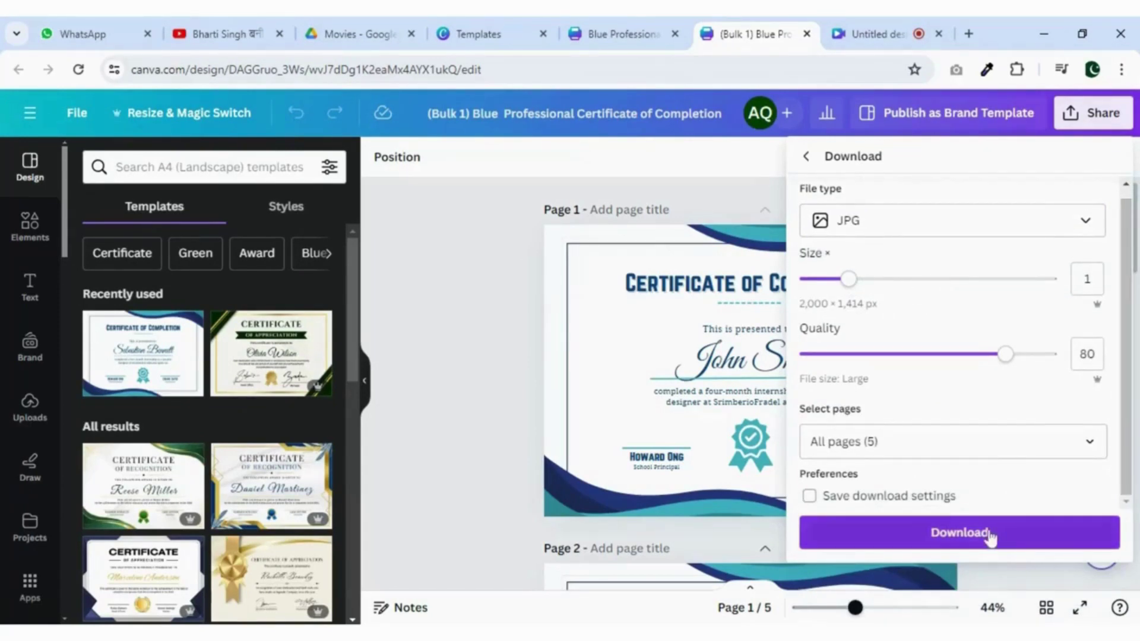
pyautogui.click(960, 533)
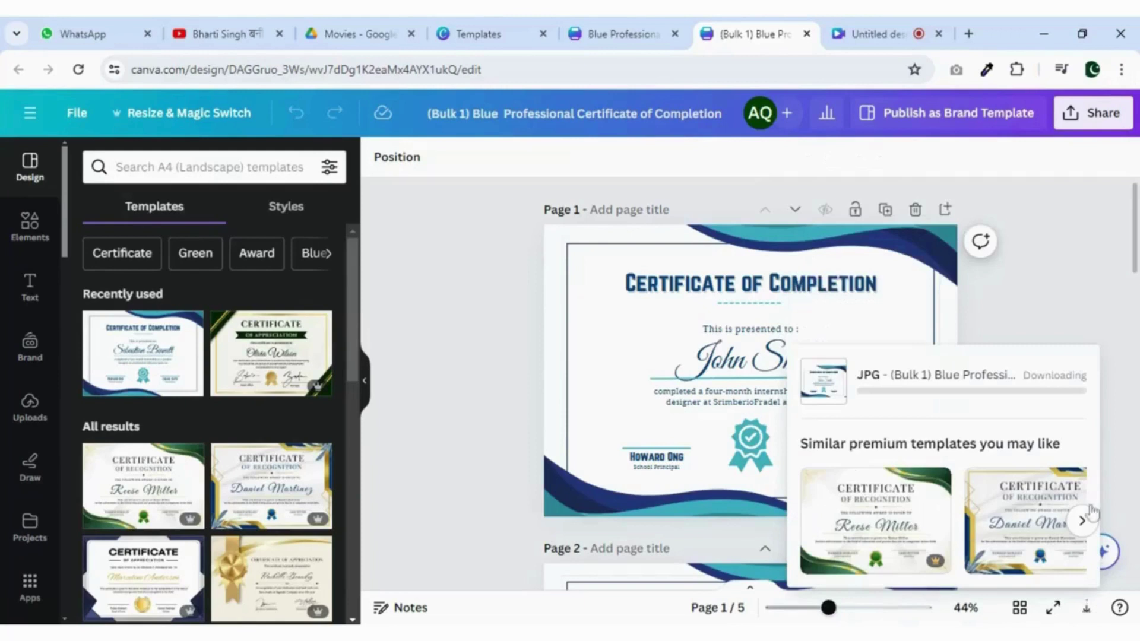